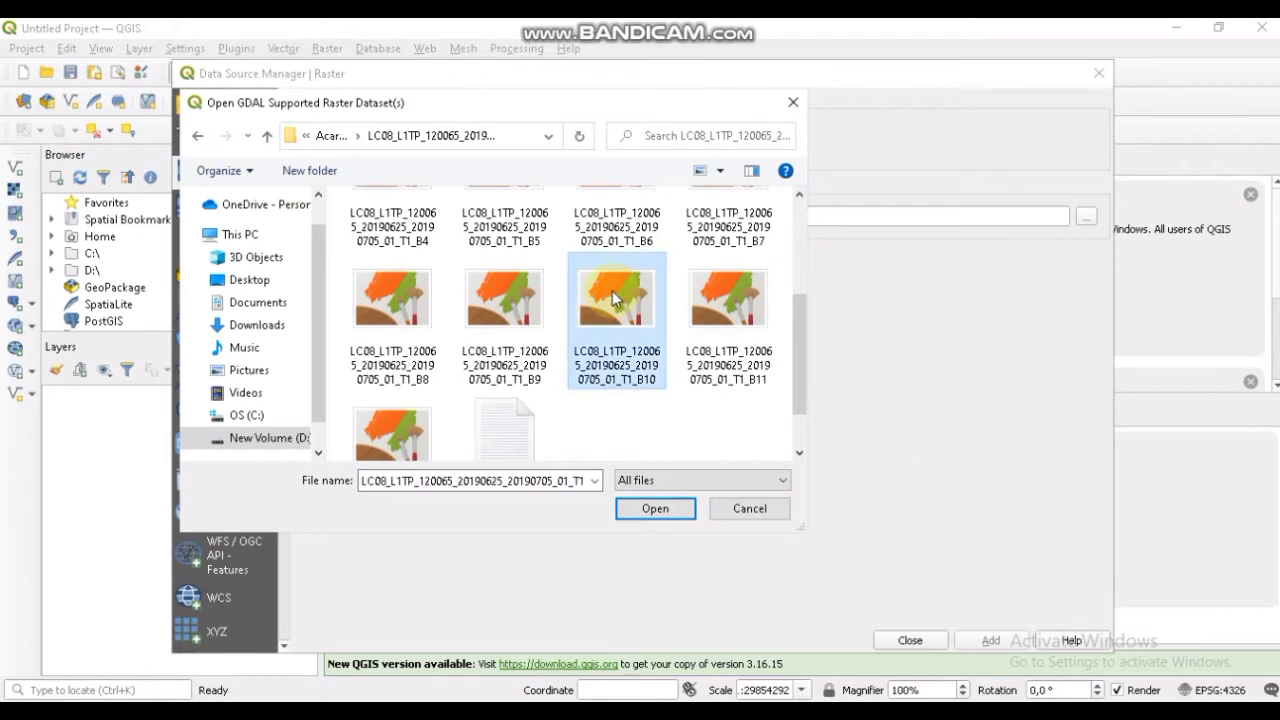
- Add the Landsat band 10 raster LC08_L1TP_120065_20190625_20190705_01_T1_B10.TIF to the project as a layer
{"action": "left_click", "coordinate": [676, 513]}
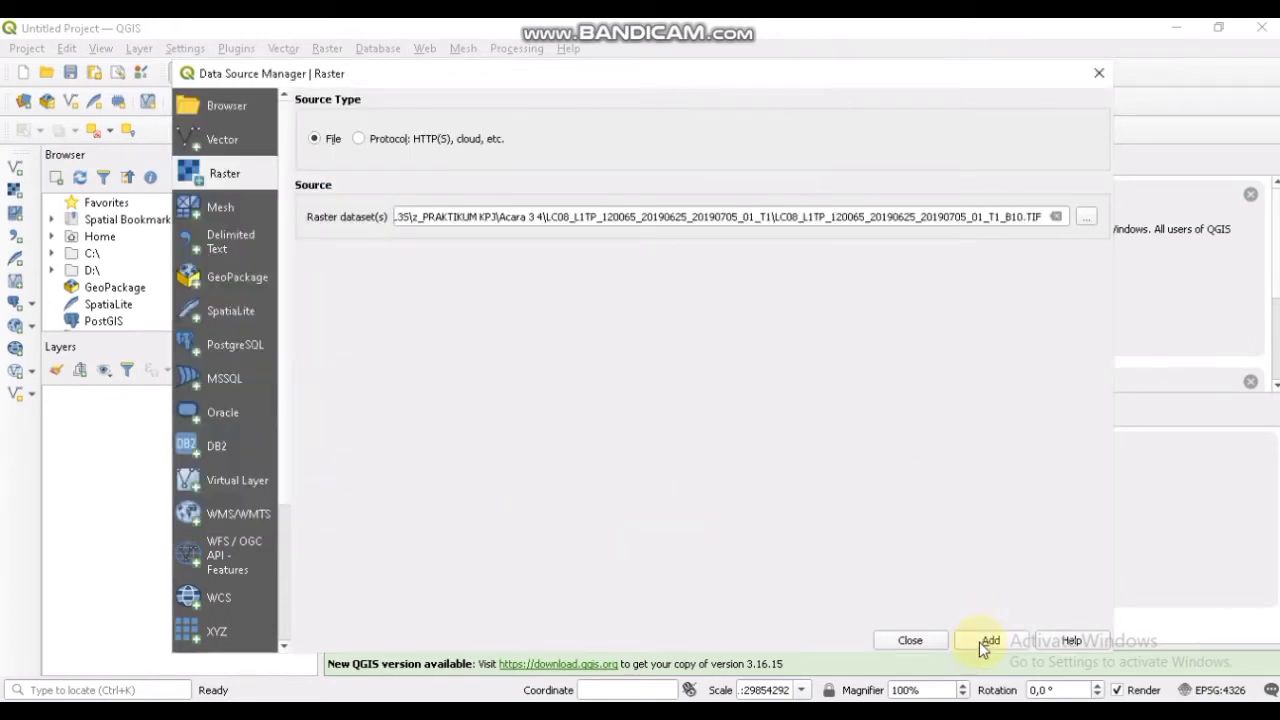
{"action": "left_click", "coordinate": [979, 641]}
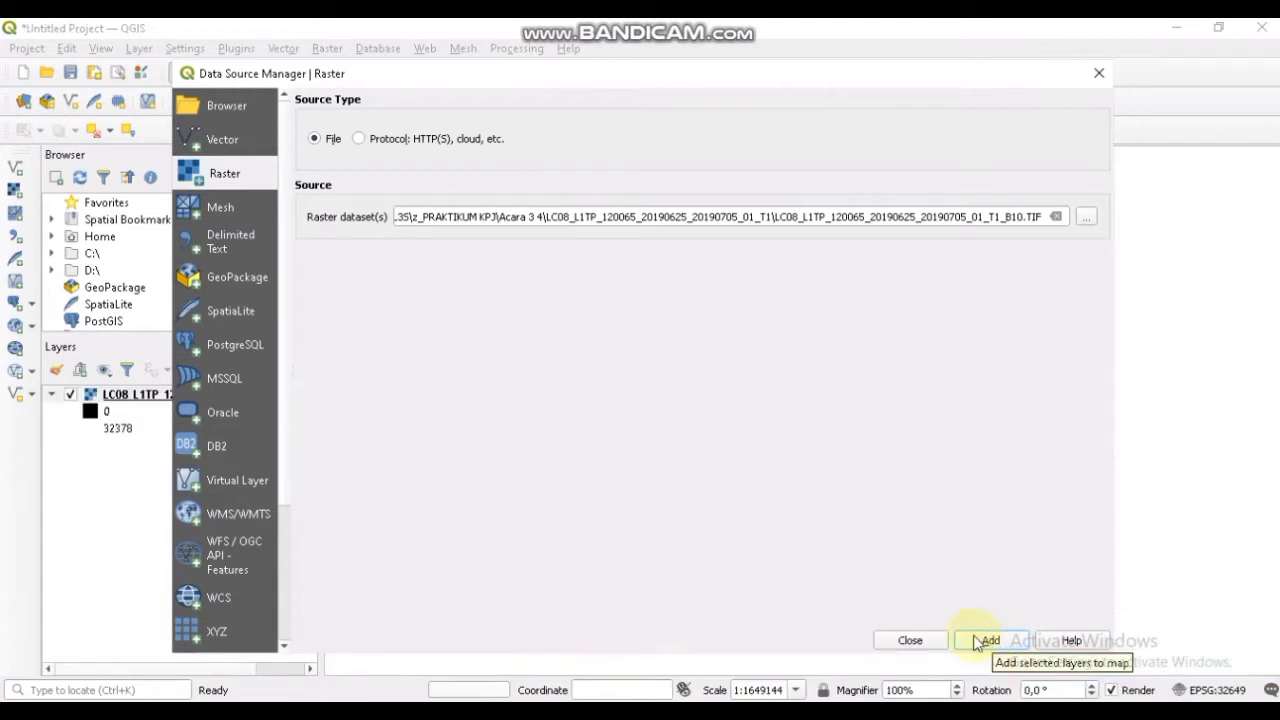
{"action": "left_click", "coordinate": [910, 641]}
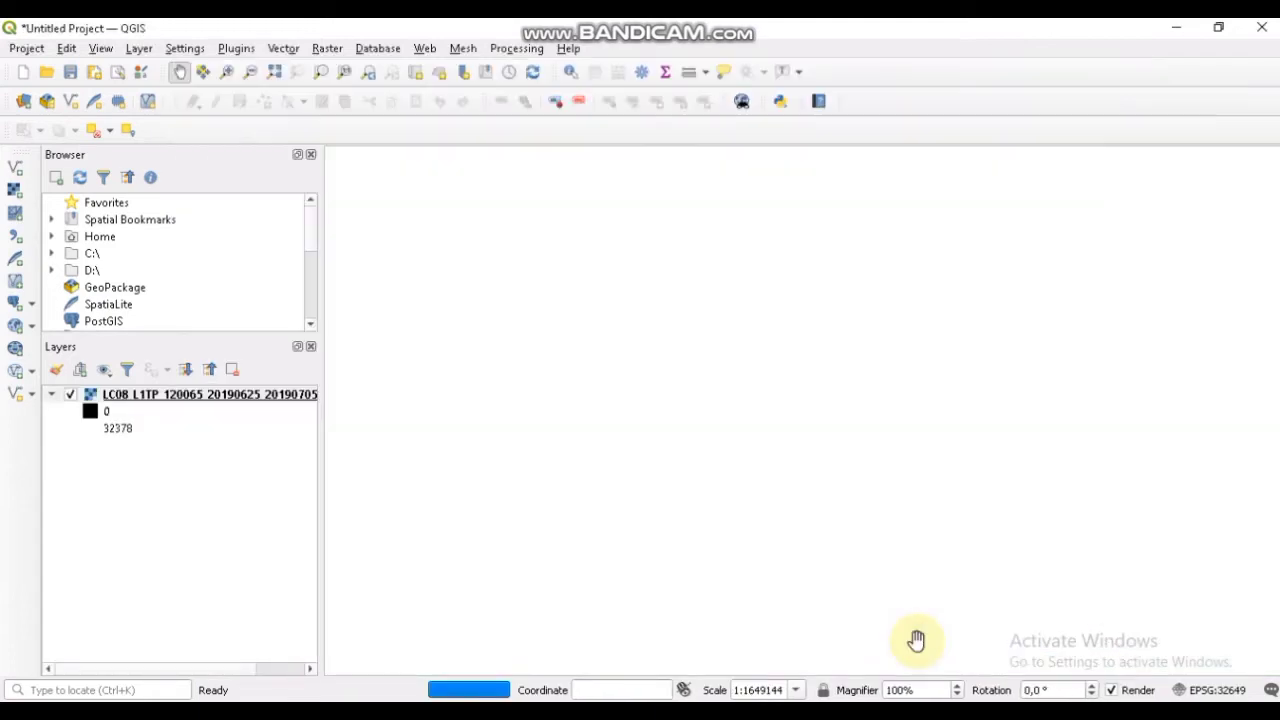
- Set up a Warp (reproject) of the band 10 layer from EPSG:32649 (UTM zone 49N) to EPSG:32749 (UTM zone 49S)
{"action": "left_click", "coordinate": [334, 50]}
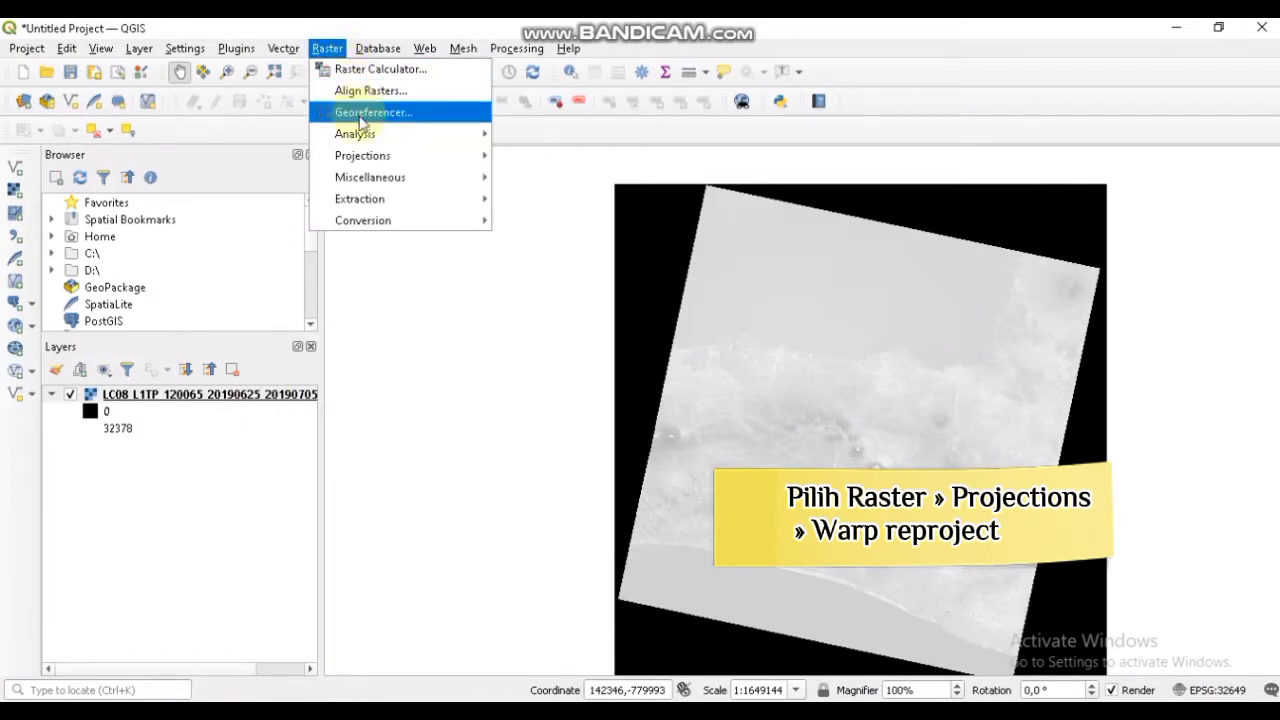
{"action": "mouse_move", "coordinate": [437, 155]}
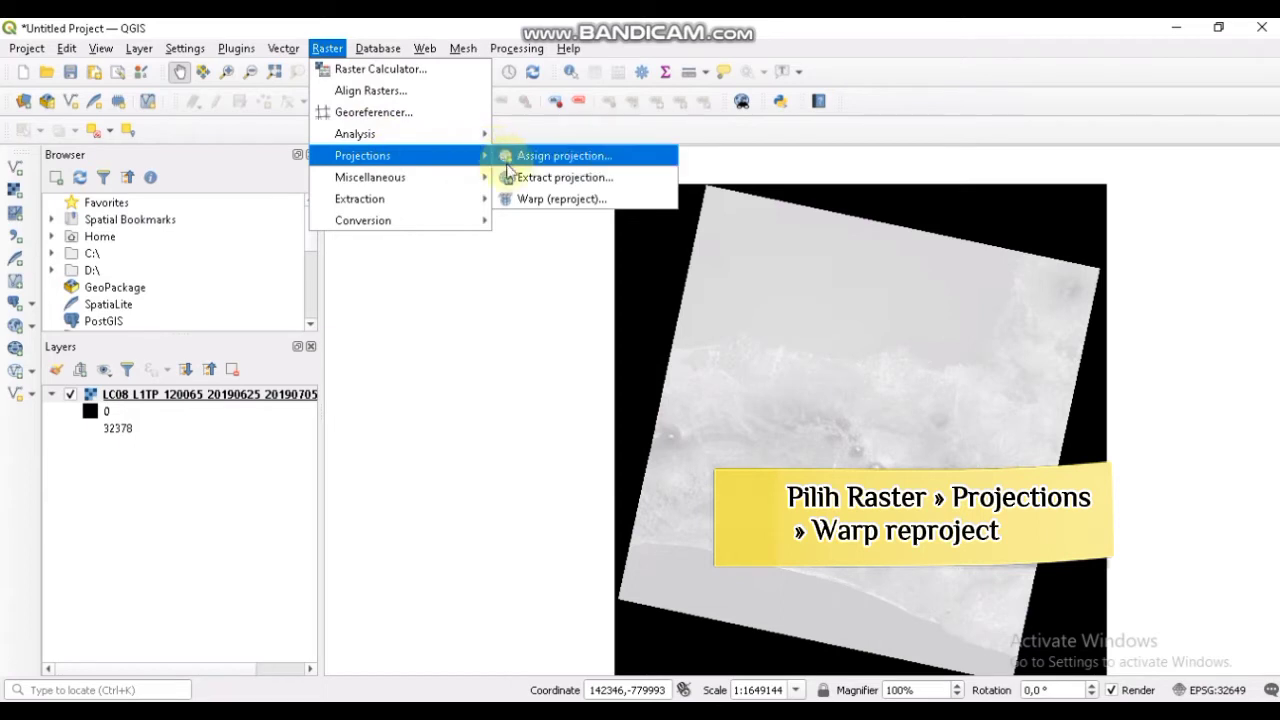
{"action": "left_click", "coordinate": [511, 197]}
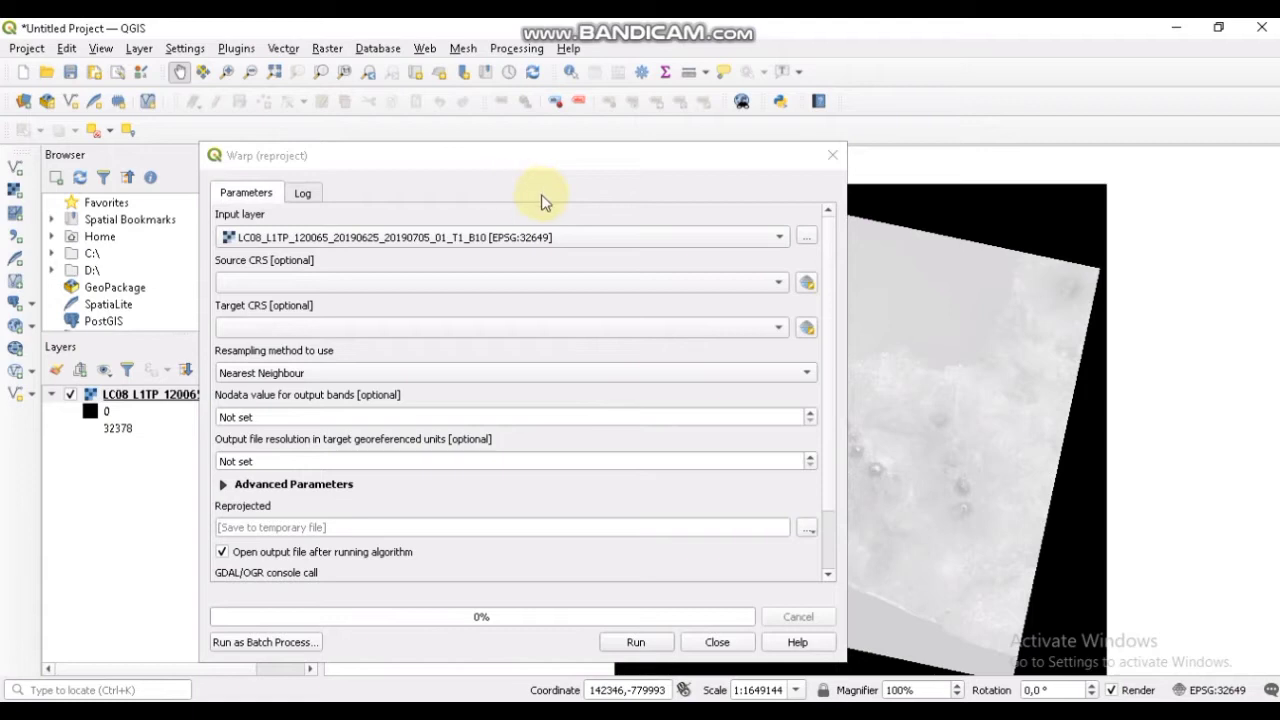
{"action": "left_click", "coordinate": [786, 289]}
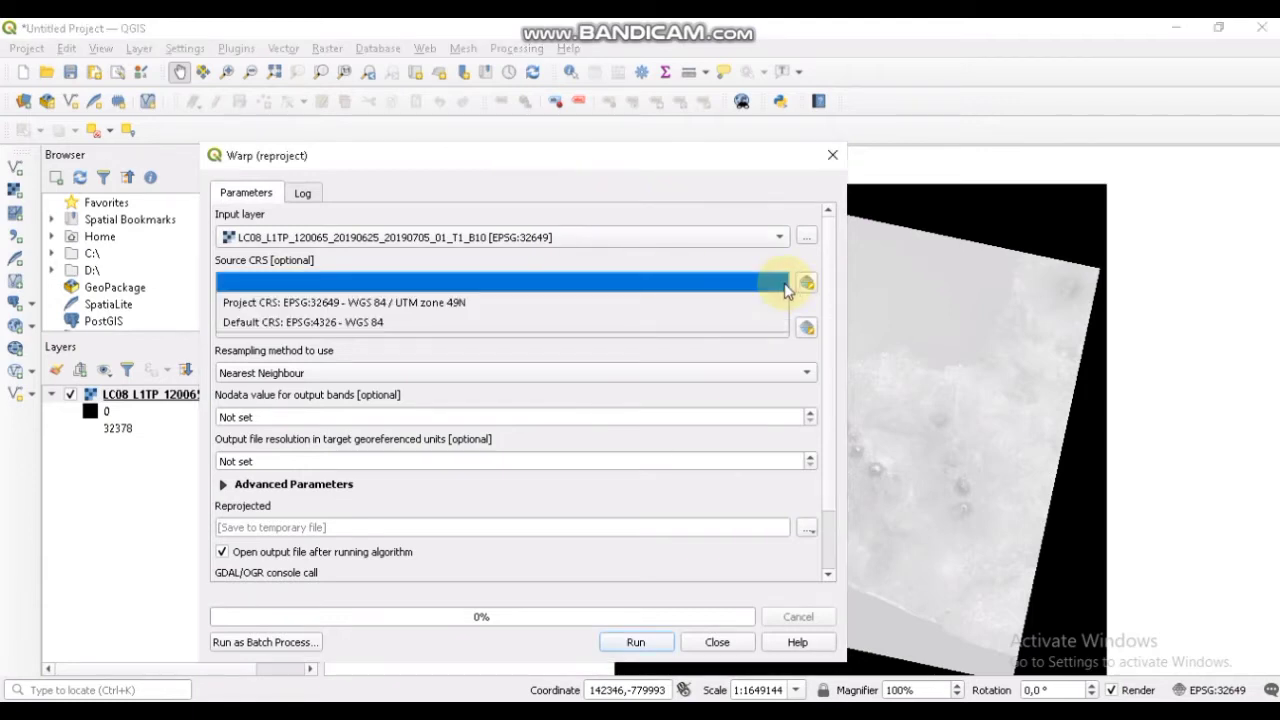
{"action": "left_click", "coordinate": [728, 302]}
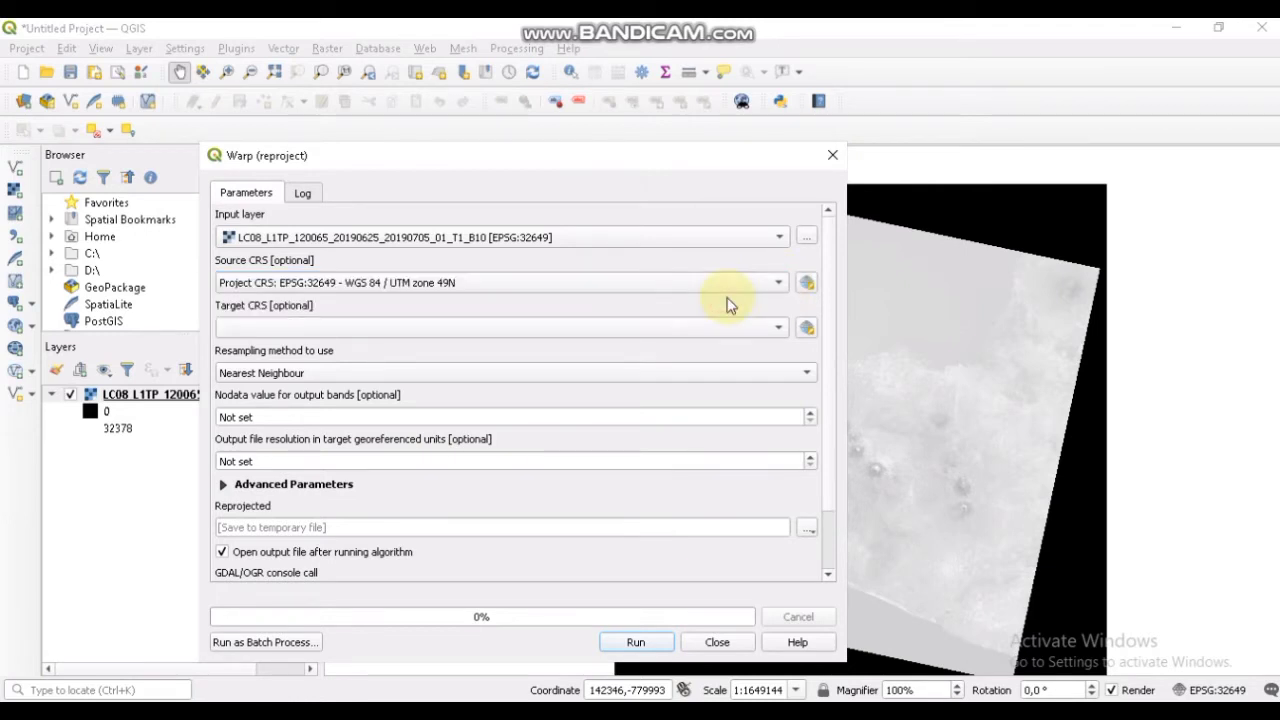
{"action": "left_click", "coordinate": [780, 330]}
{"action": "left_click", "coordinate": [778, 327]}
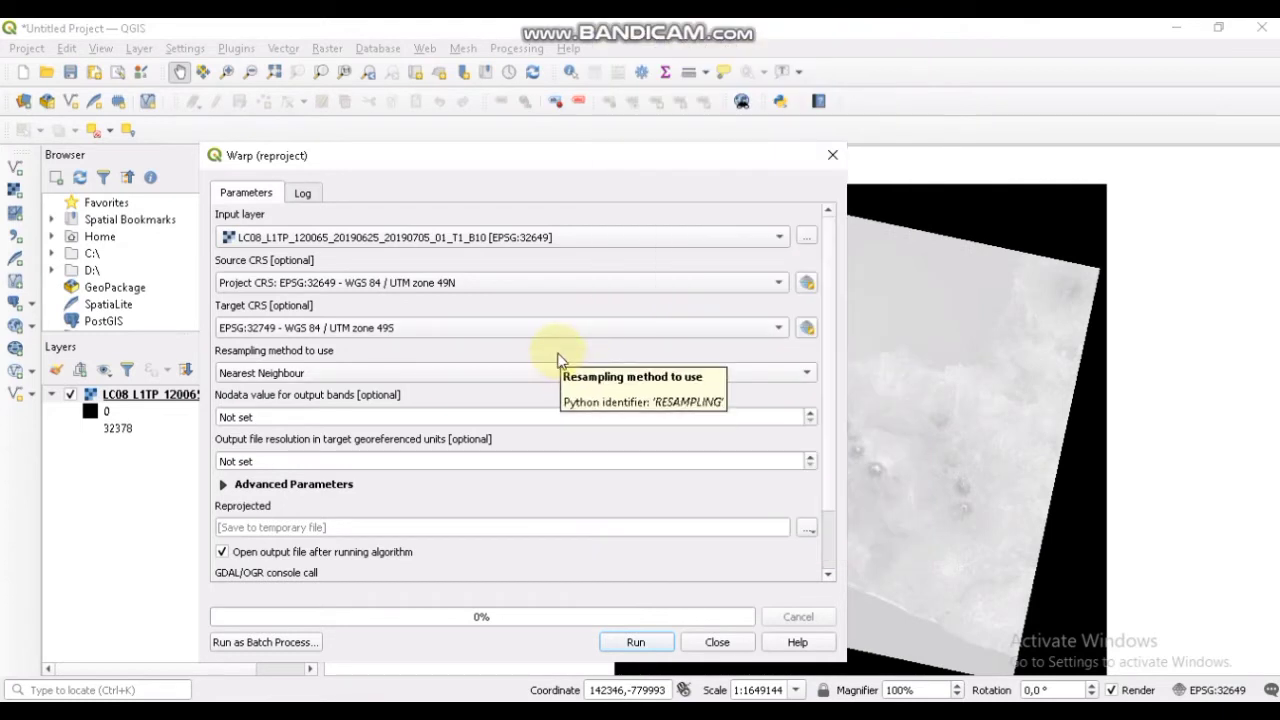
- Save the reprojected output as the VRT file reproject_10 in the z_PRAKTIKUM KPJ folder and run the reprojection
{"action": "left_click", "coordinate": [809, 531]}
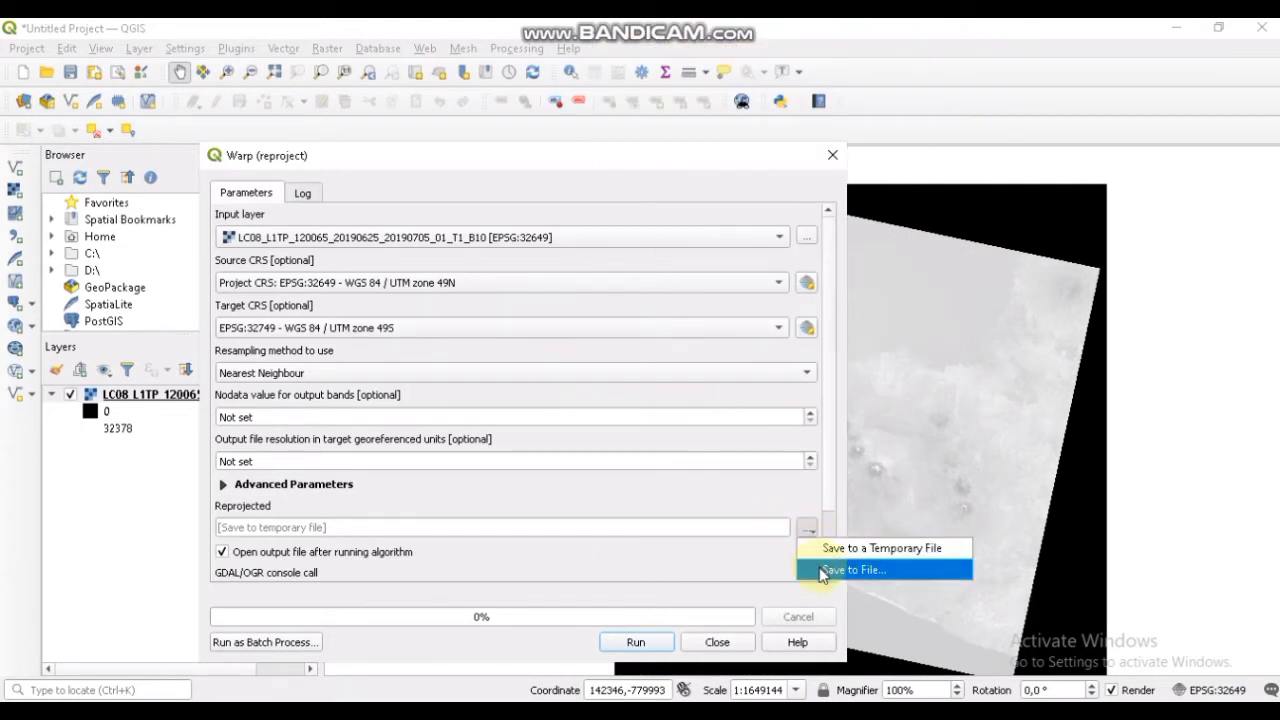
{"action": "left_click", "coordinate": [820, 570]}
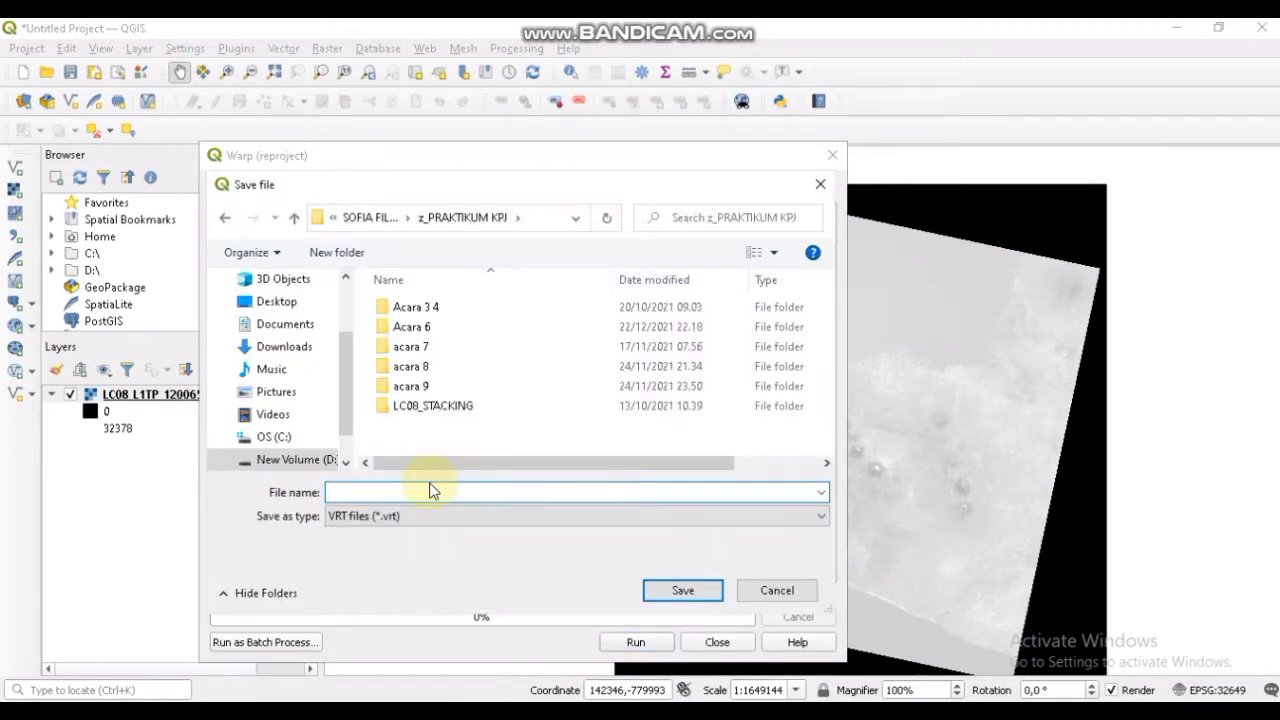
{"action": "type", "text": "reproject_10"}
{"action": "left_click", "coordinate": [677, 591]}
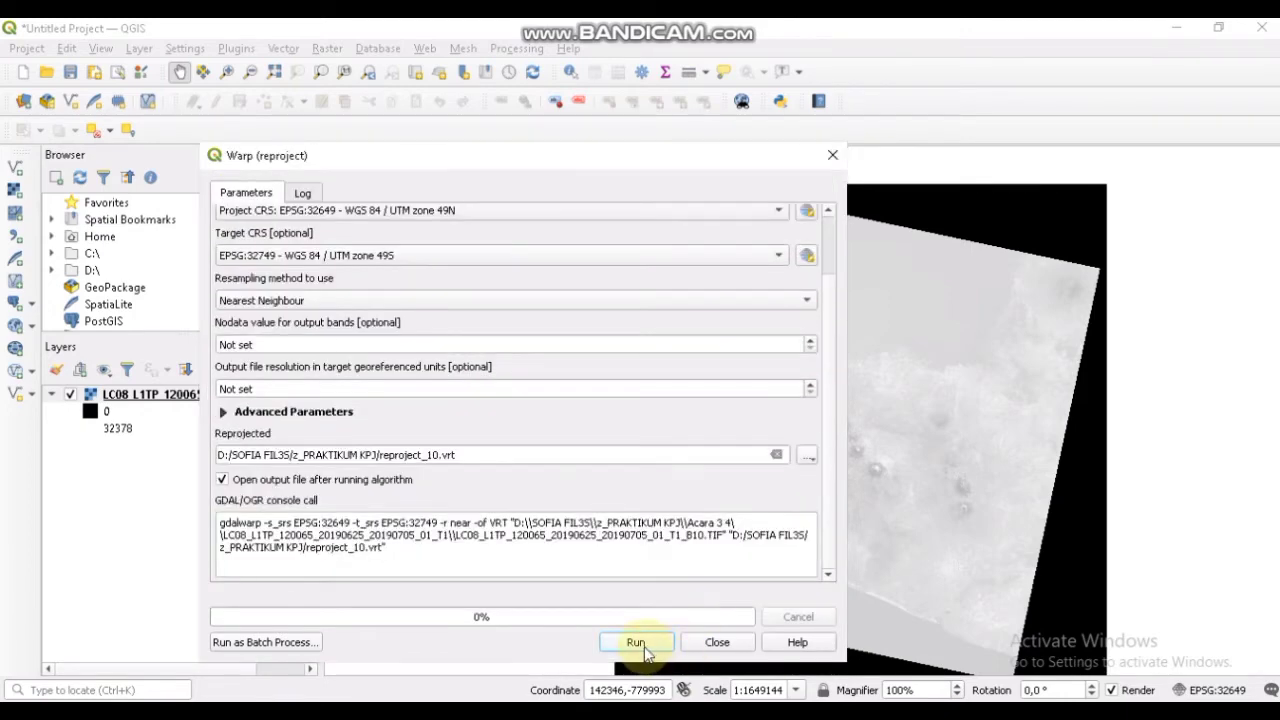
{"action": "left_click", "coordinate": [637, 643]}
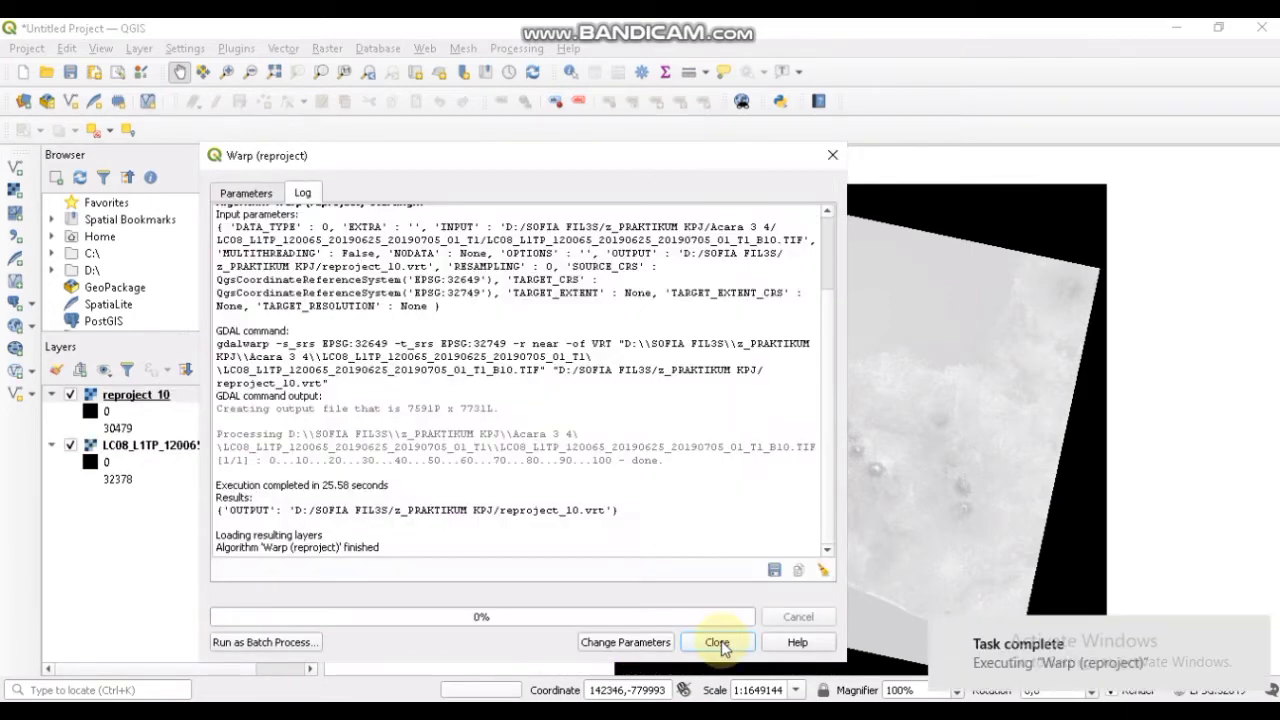
{"action": "left_click", "coordinate": [718, 643]}
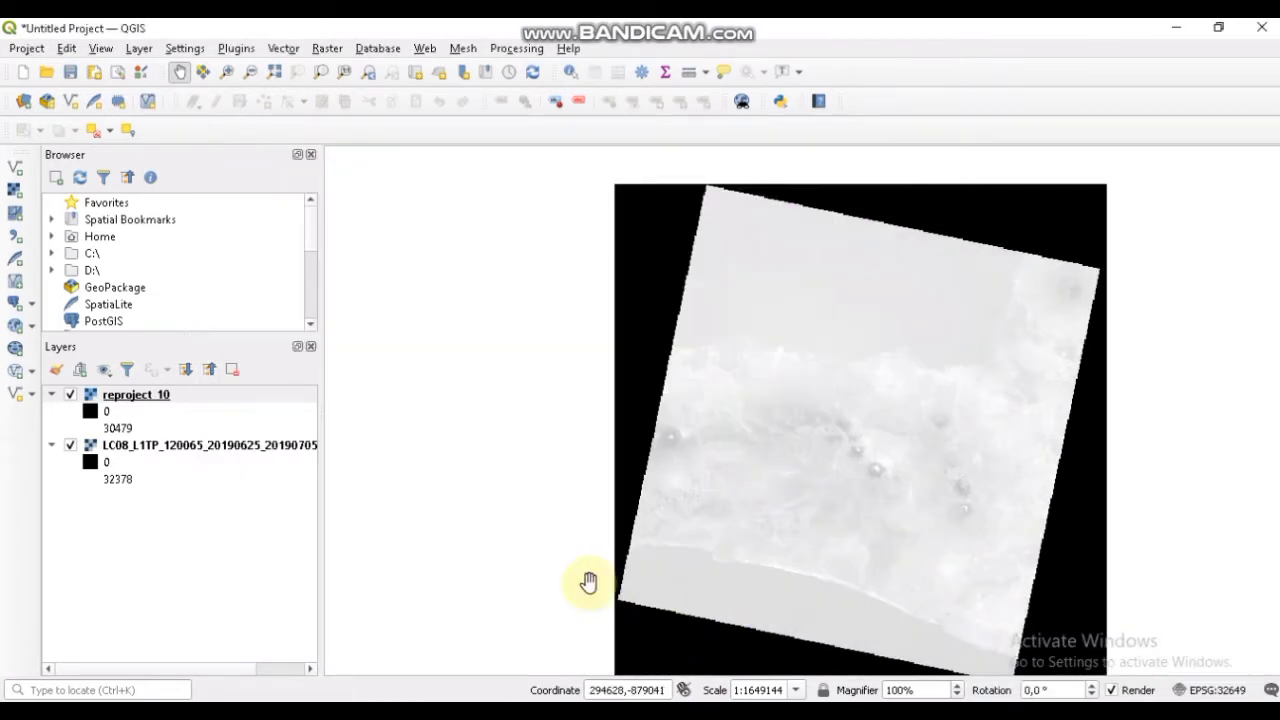
- Start a Raster Calculator operation with the output layer saved as rumus pertama_10 in the z_PRAKTIKUM KPJ folder
{"action": "left_click", "coordinate": [327, 48]}
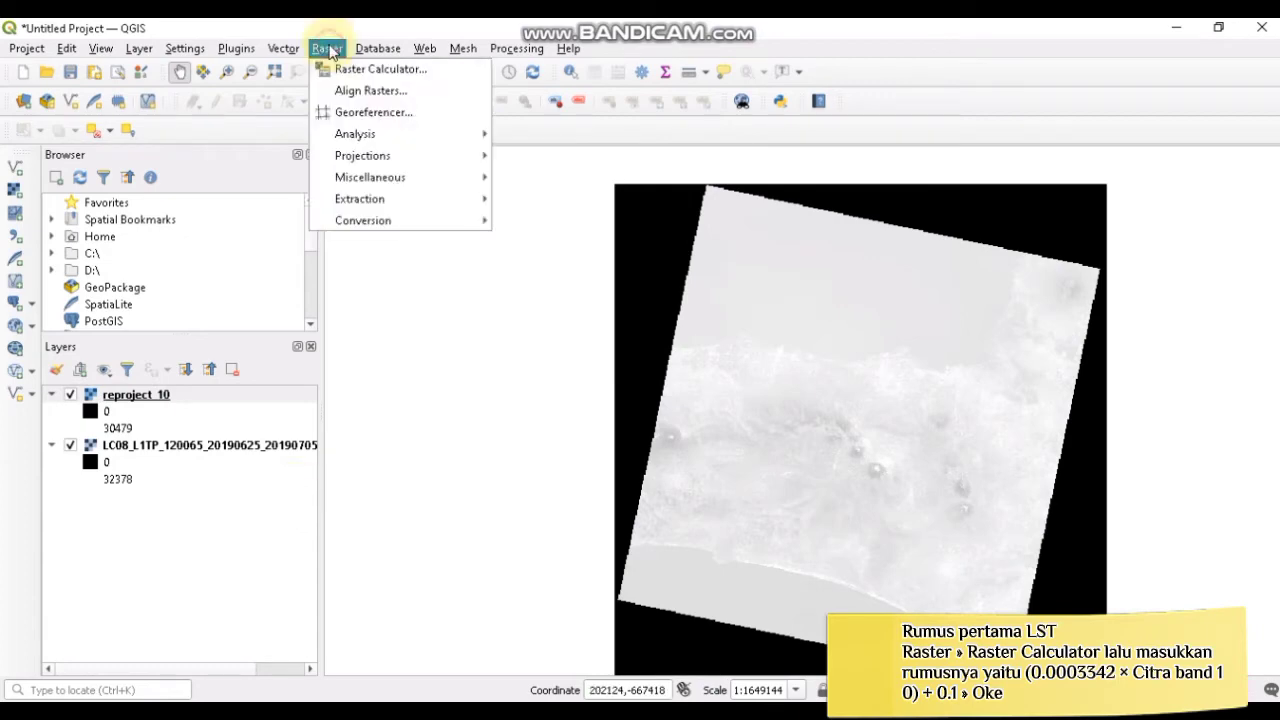
{"action": "left_click", "coordinate": [386, 69]}
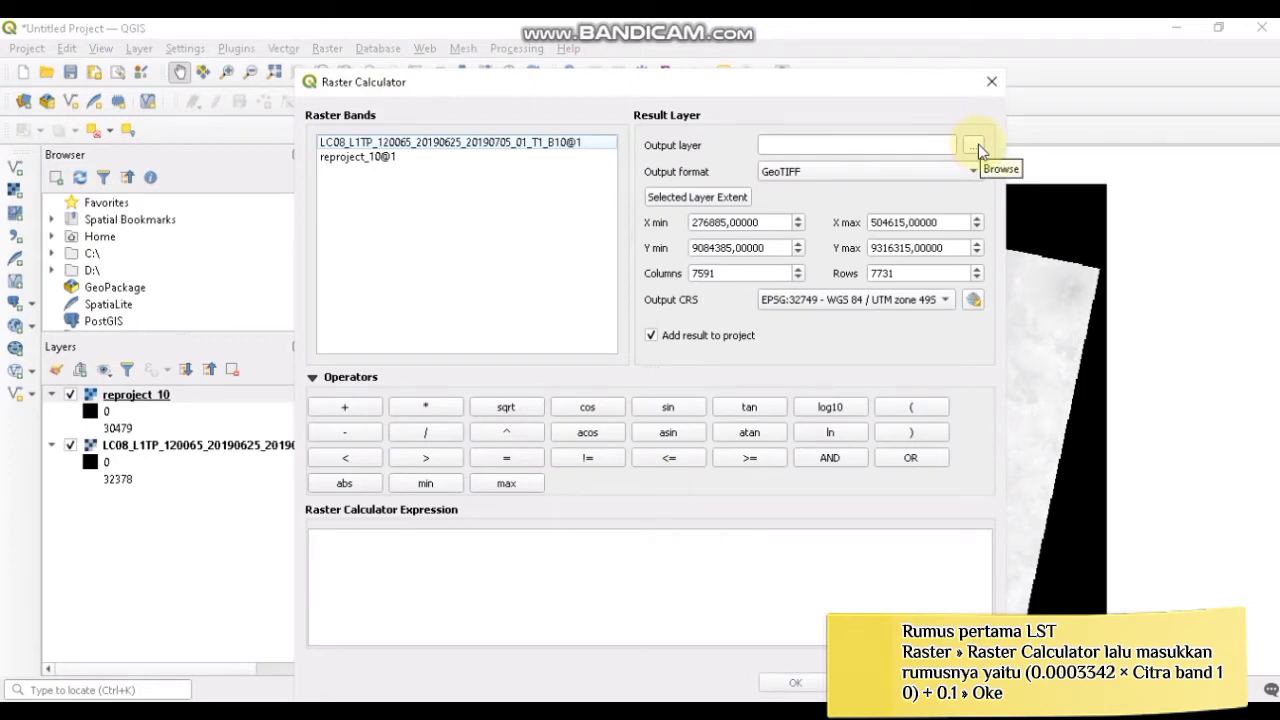
{"action": "left_click", "coordinate": [978, 144]}
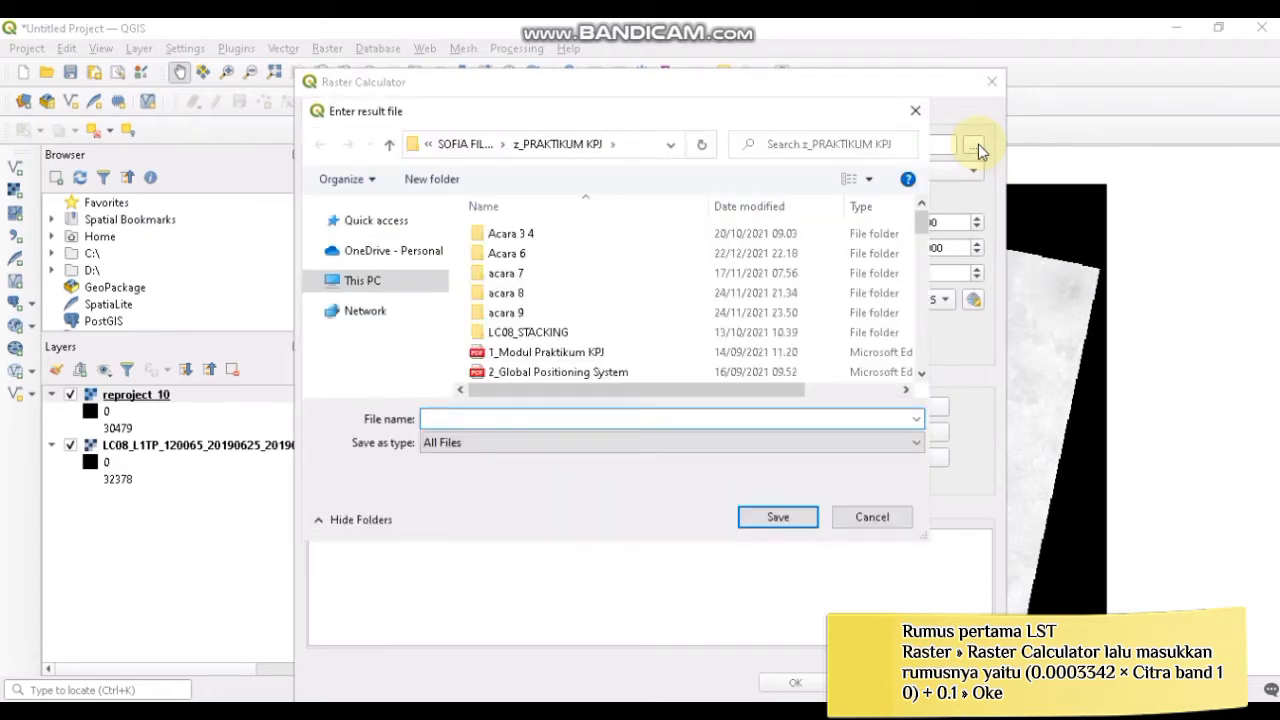
{"action": "type", "text": "rumus"}
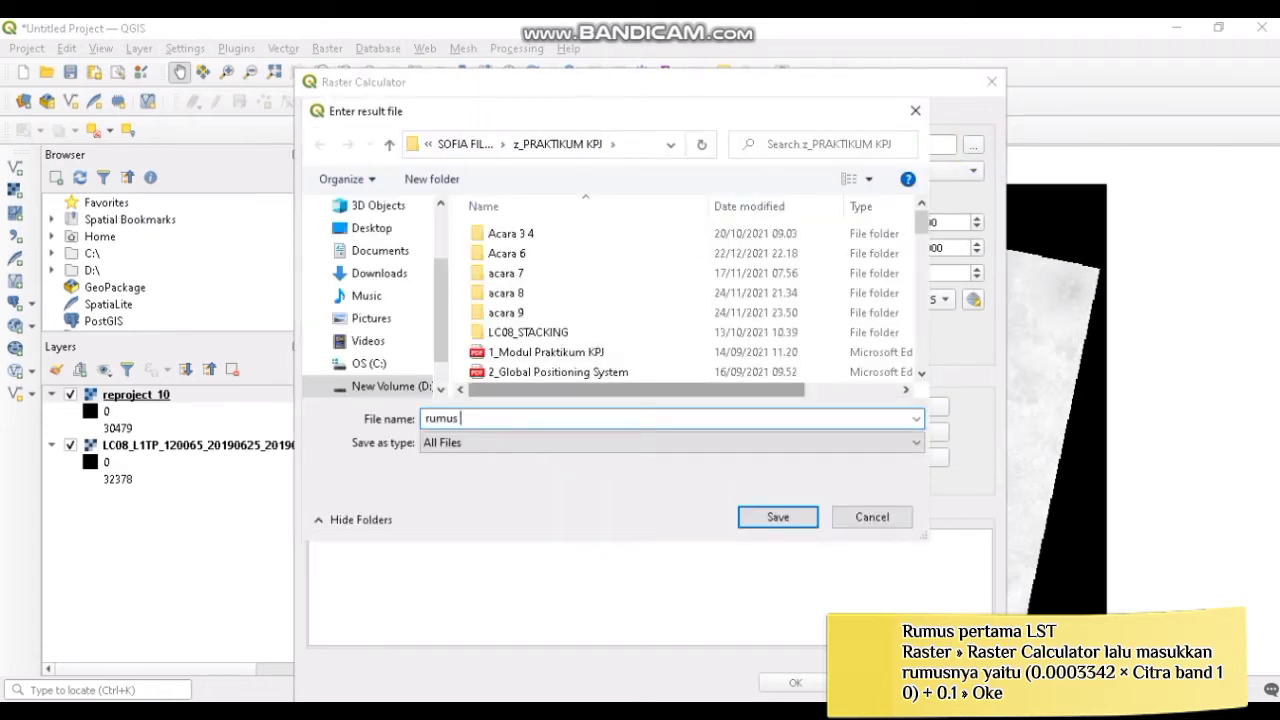
{"action": "type", "text": " pertama_10"}
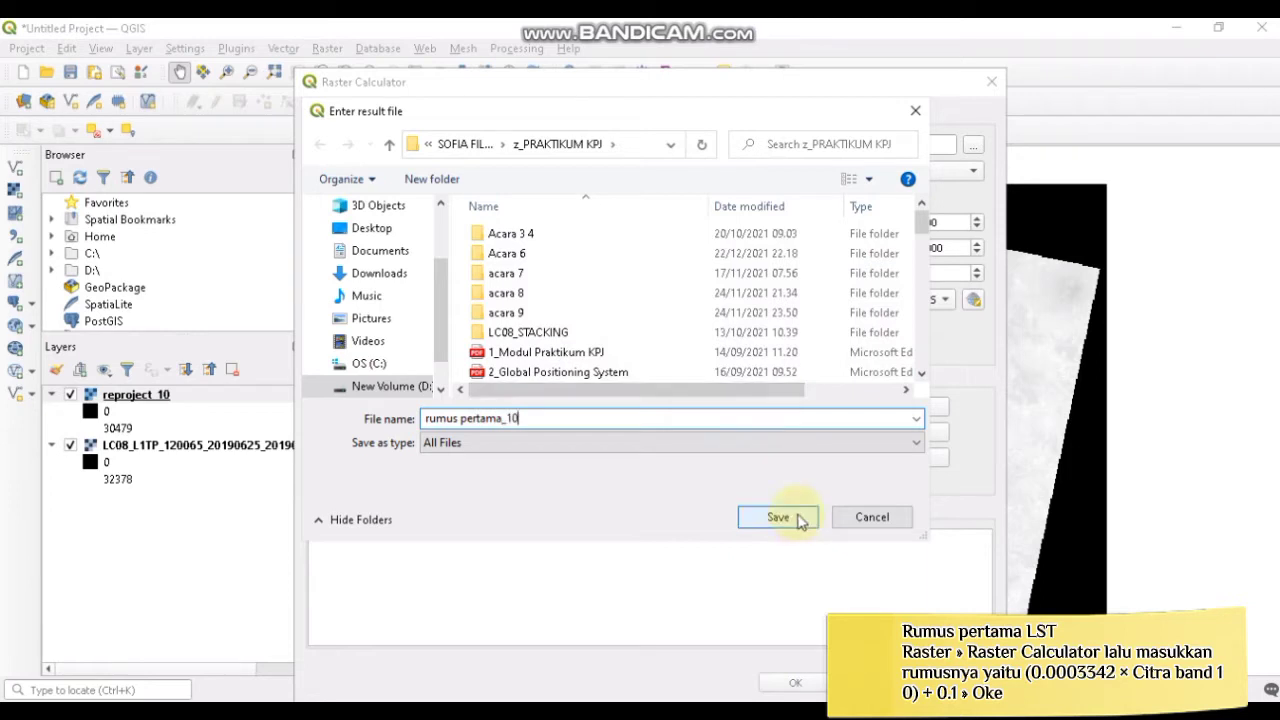
{"action": "left_click", "coordinate": [798, 519]}
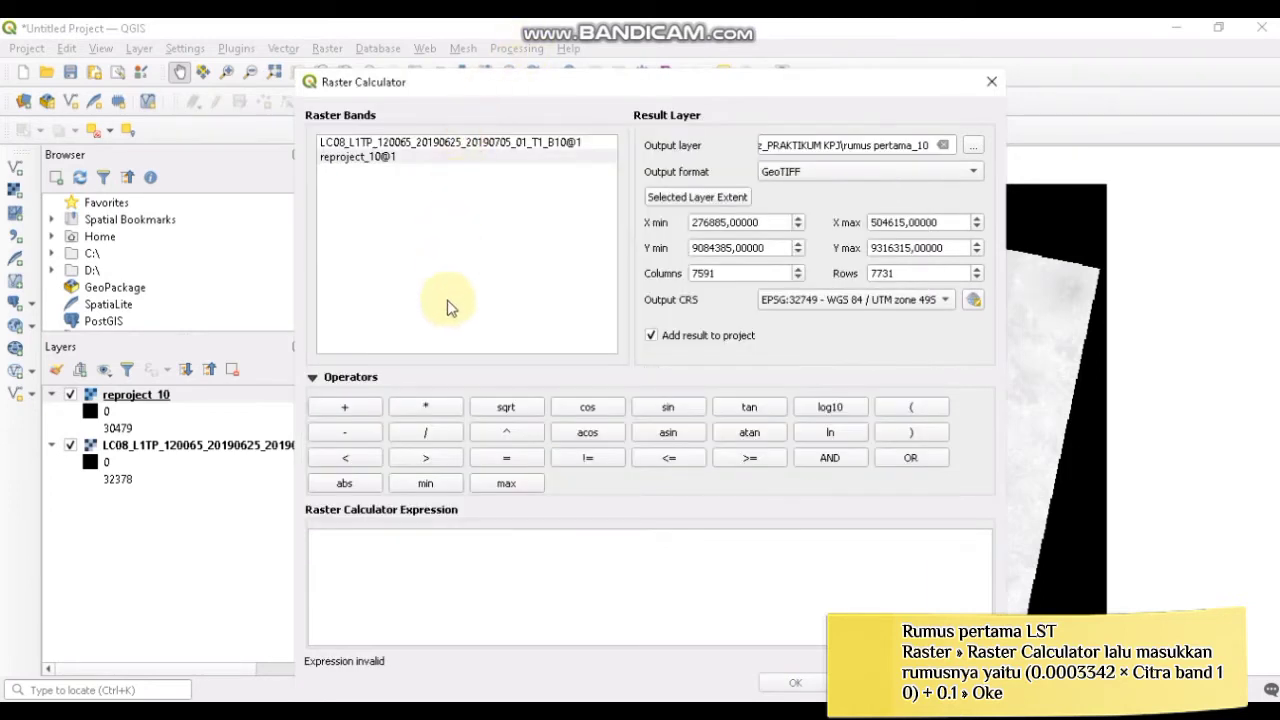
- Begin the raster expression with an opening parenthesis and 0.0003342 multiplied by the reproject_10@1 band
{"action": "left_click", "coordinate": [315, 548]}
{"action": "left_click", "coordinate": [911, 407]}
{"action": "left_click", "coordinate": [341, 540]}
{"action": "type", "text": "0.000342"}
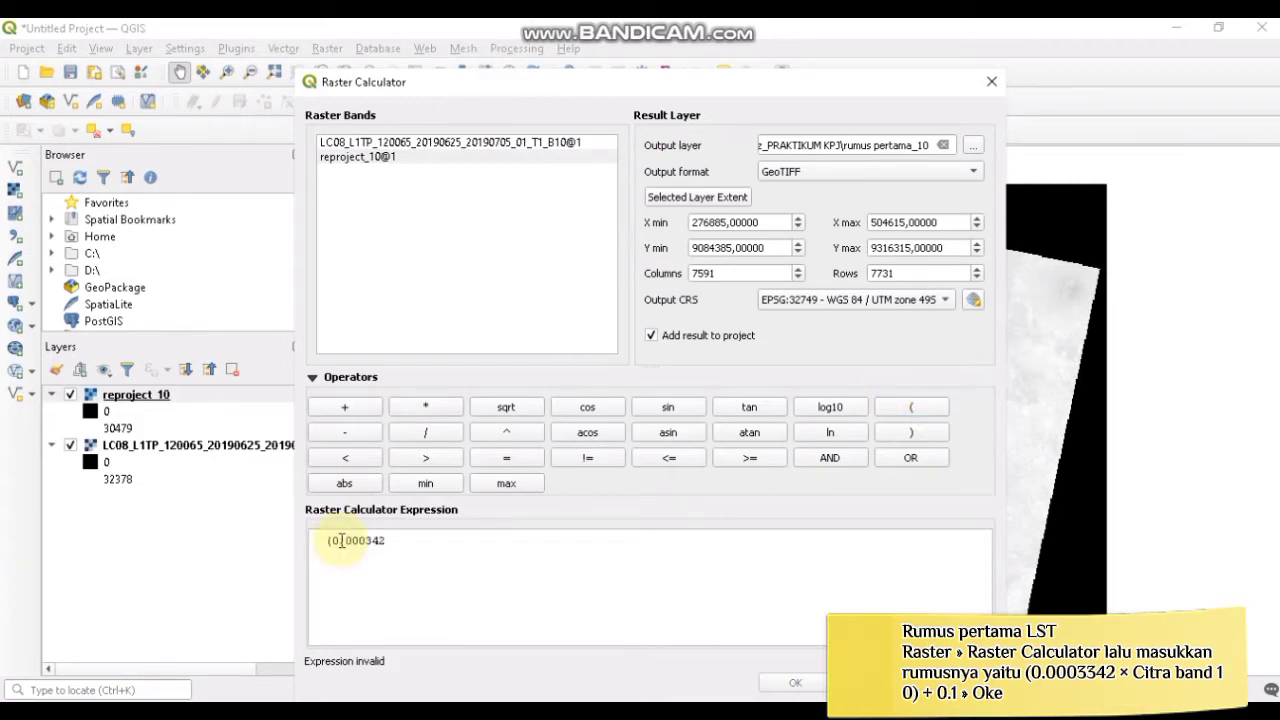
{"action": "key", "text": "BackSpace"}
{"action": "key", "text": "BackSpace"}
{"action": "type", "text": "342"}
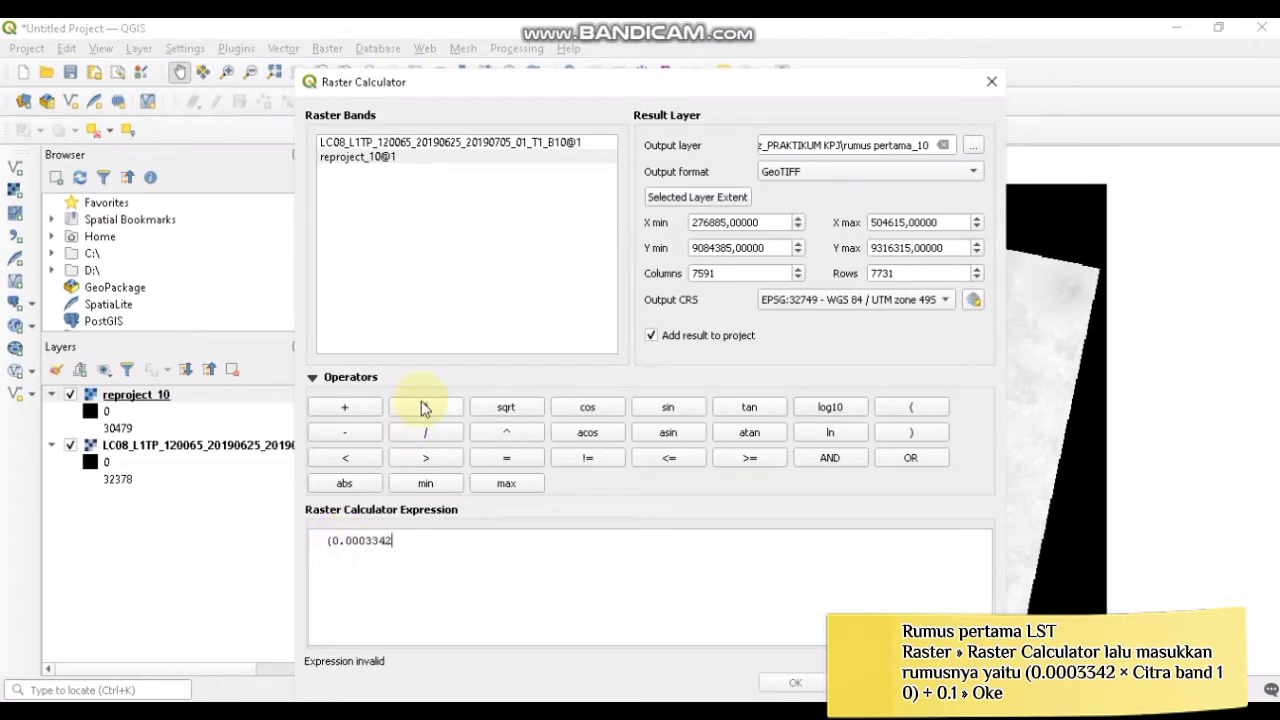
{"action": "left_click", "coordinate": [424, 409]}
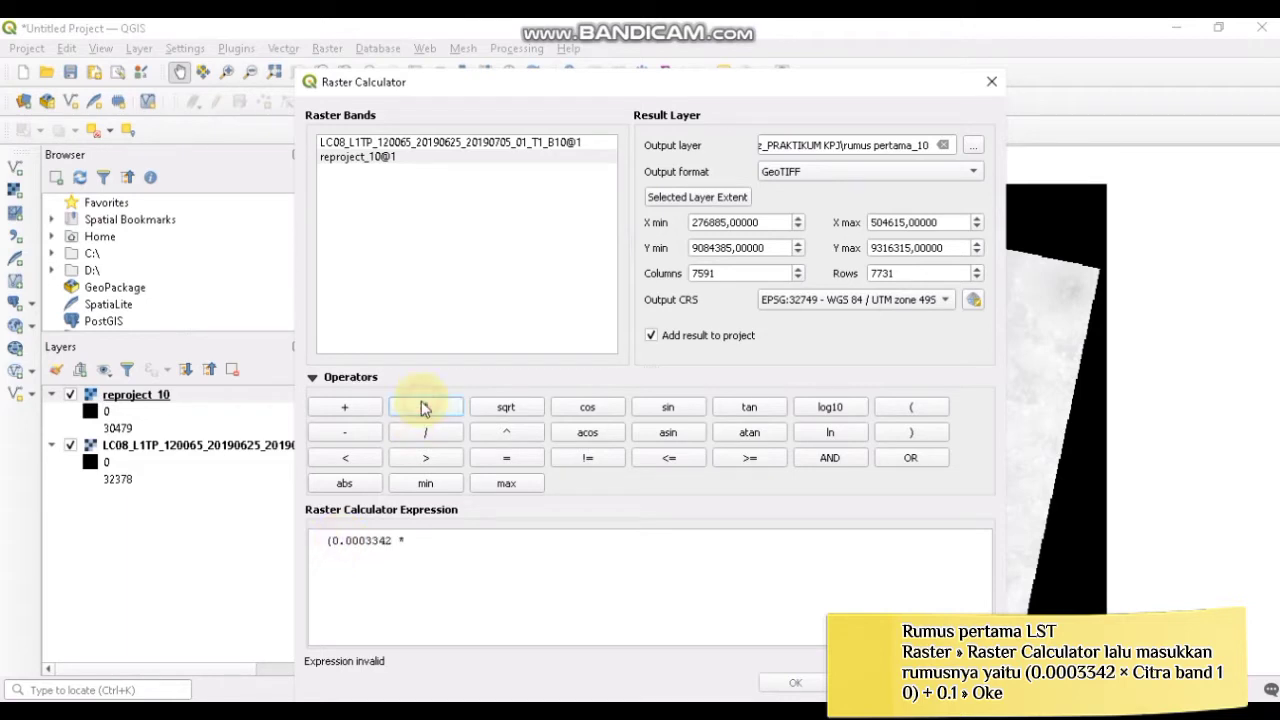
{"action": "double_click", "coordinate": [370, 157]}
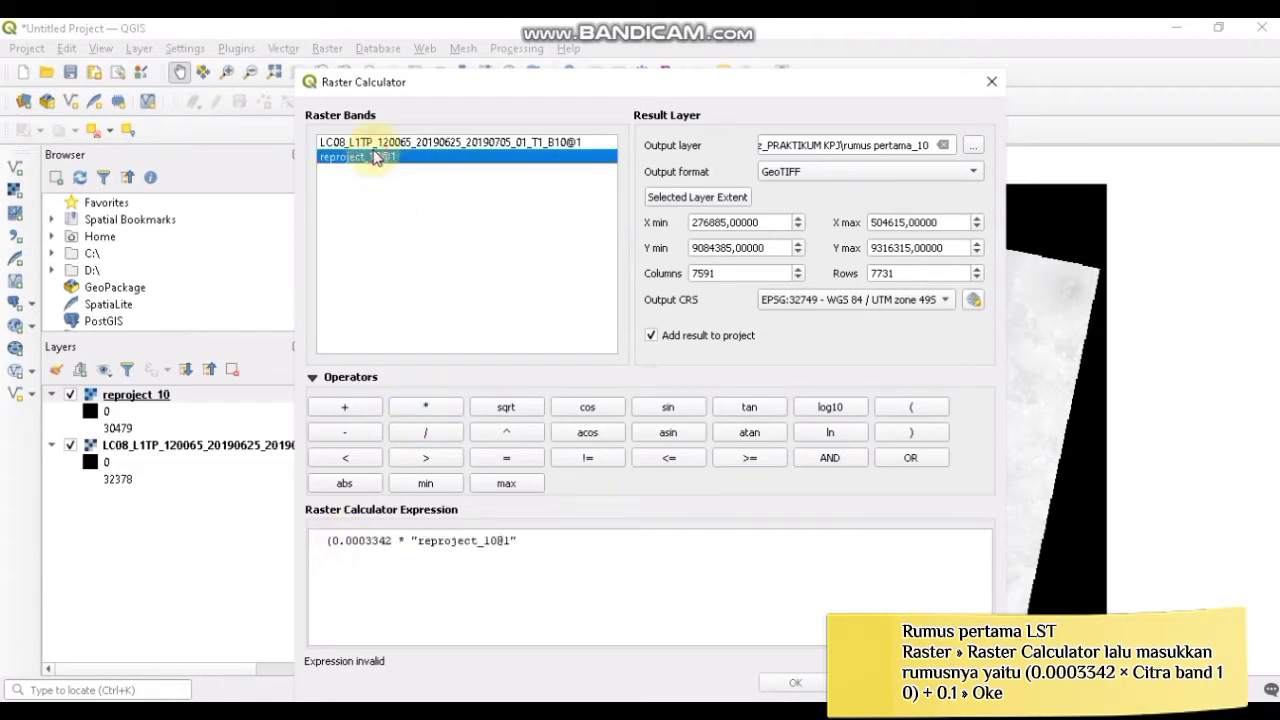
- Close the parenthesis after the band, add + 0.1 to the expression, and run the calculation
{"action": "left_click", "coordinate": [530, 542]}
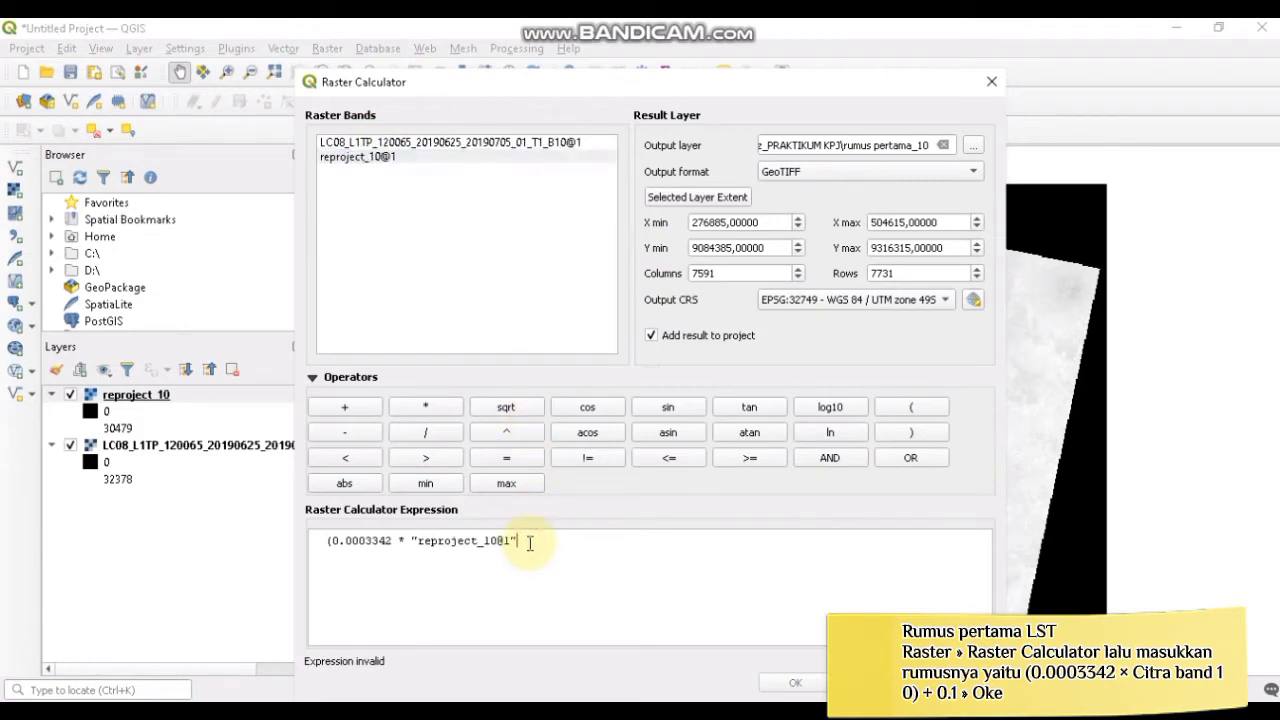
{"action": "left_click", "coordinate": [912, 433]}
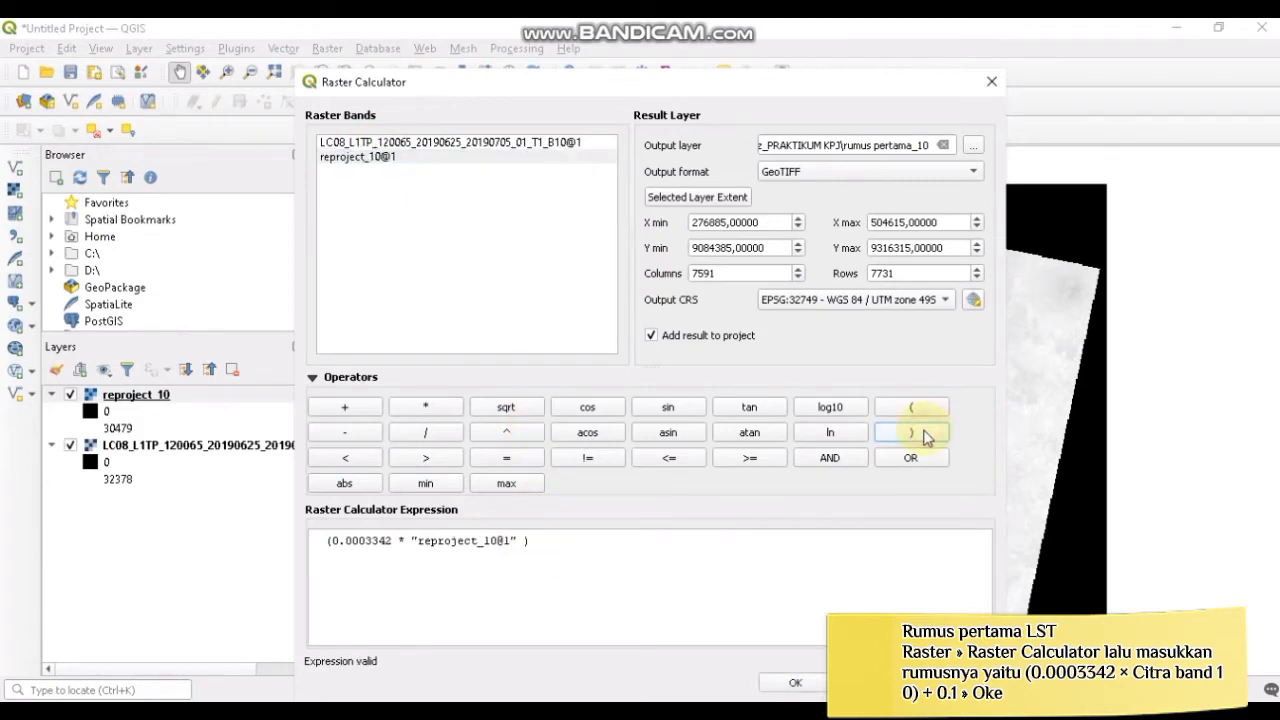
{"action": "left_click", "coordinate": [350, 410]}
{"action": "left_click", "coordinate": [562, 542]}
{"action": "type", "text": "0."}
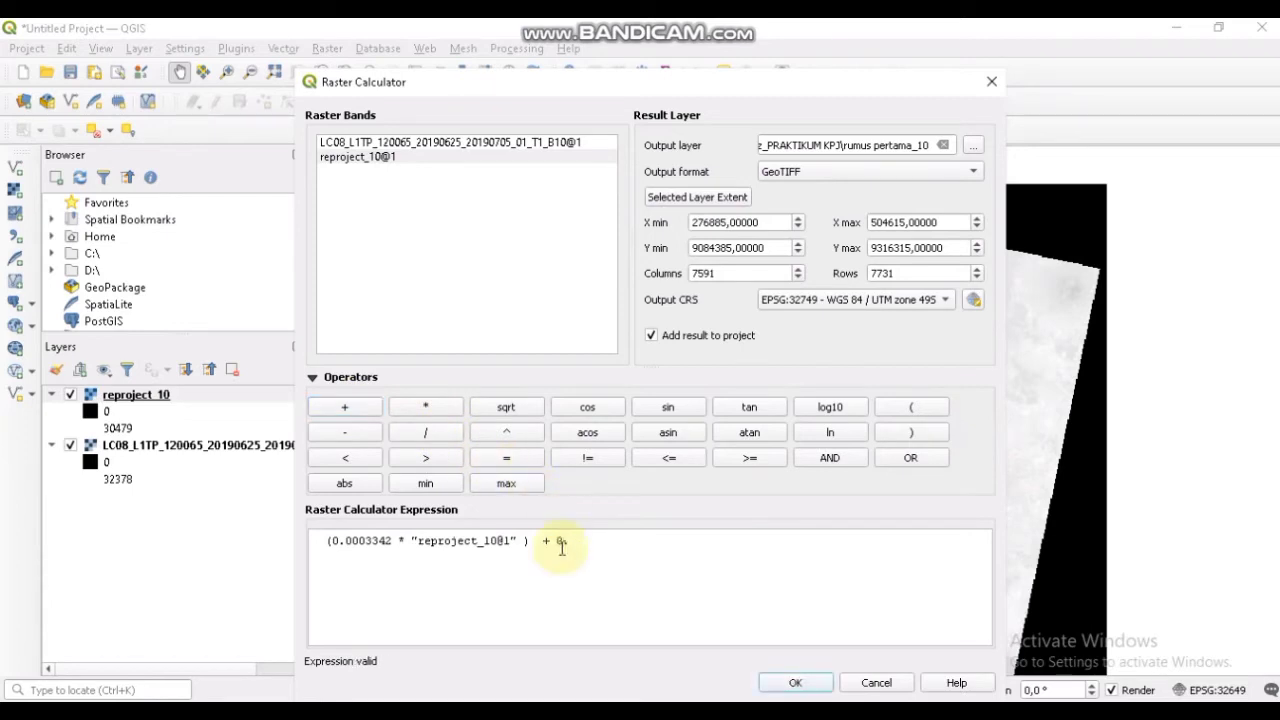
{"action": "type", "text": "1"}
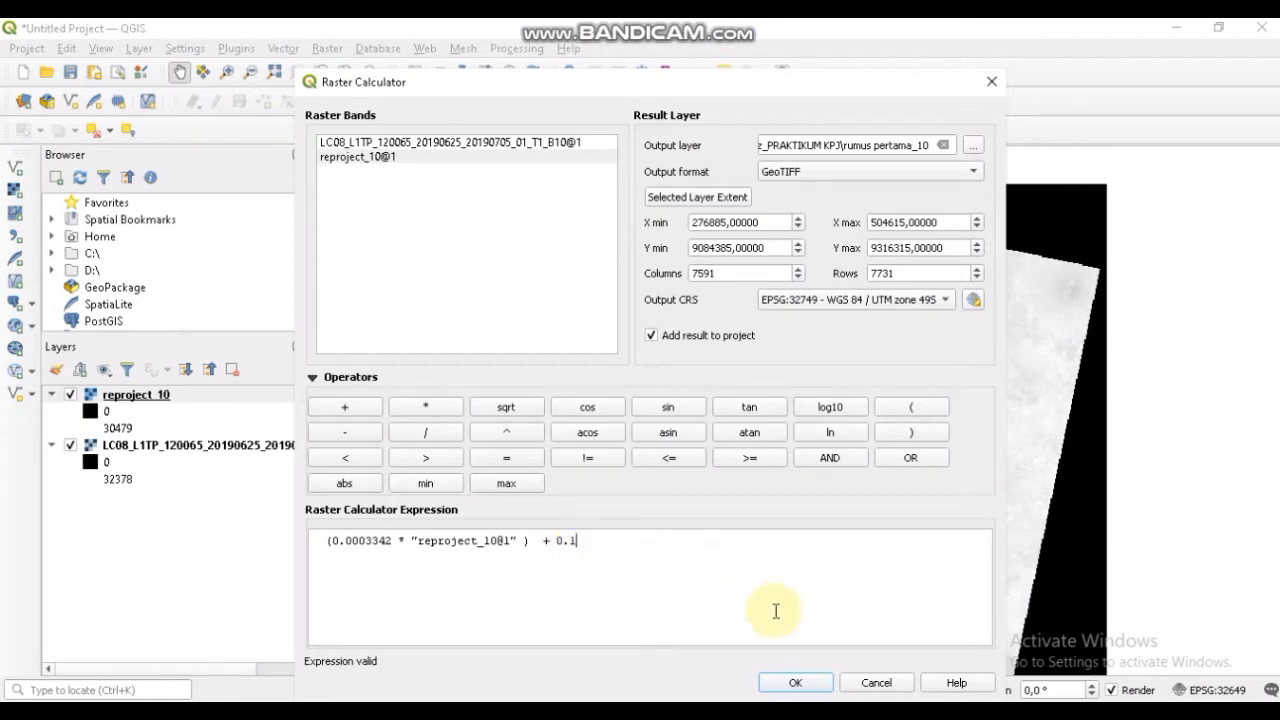
{"action": "left_click", "coordinate": [796, 684]}
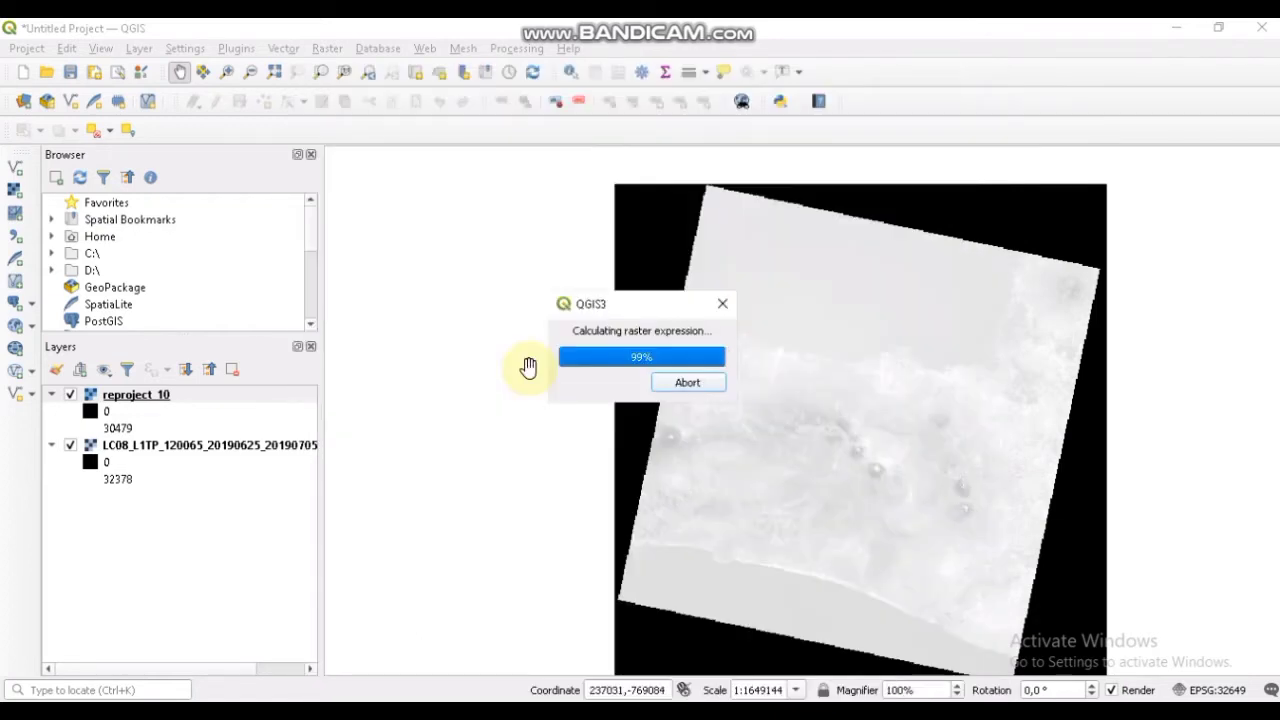
- Start another Raster Calculator operation with the output layer saved as rumus kedua_10 in the z_PRAKTIKUM KPJ folder
{"action": "left_click", "coordinate": [327, 48]}
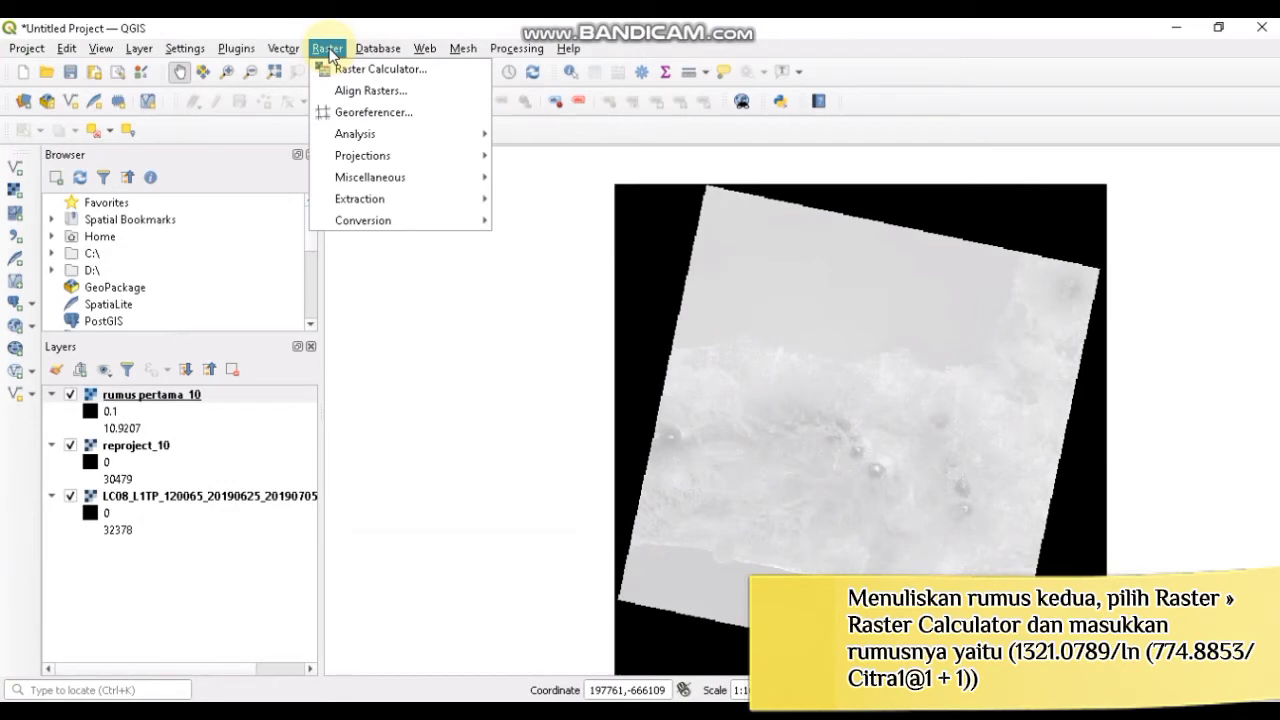
{"action": "left_click", "coordinate": [375, 69]}
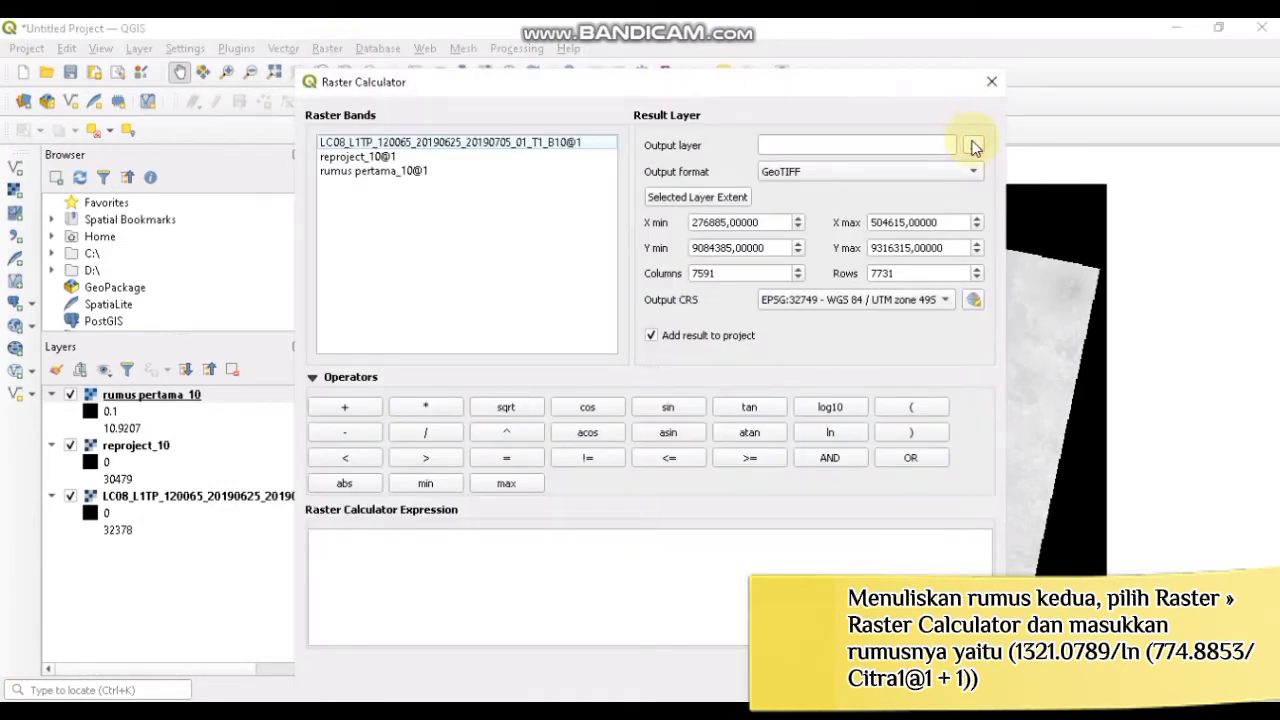
{"action": "left_click", "coordinate": [973, 146]}
{"action": "type", "text": "rumus"}
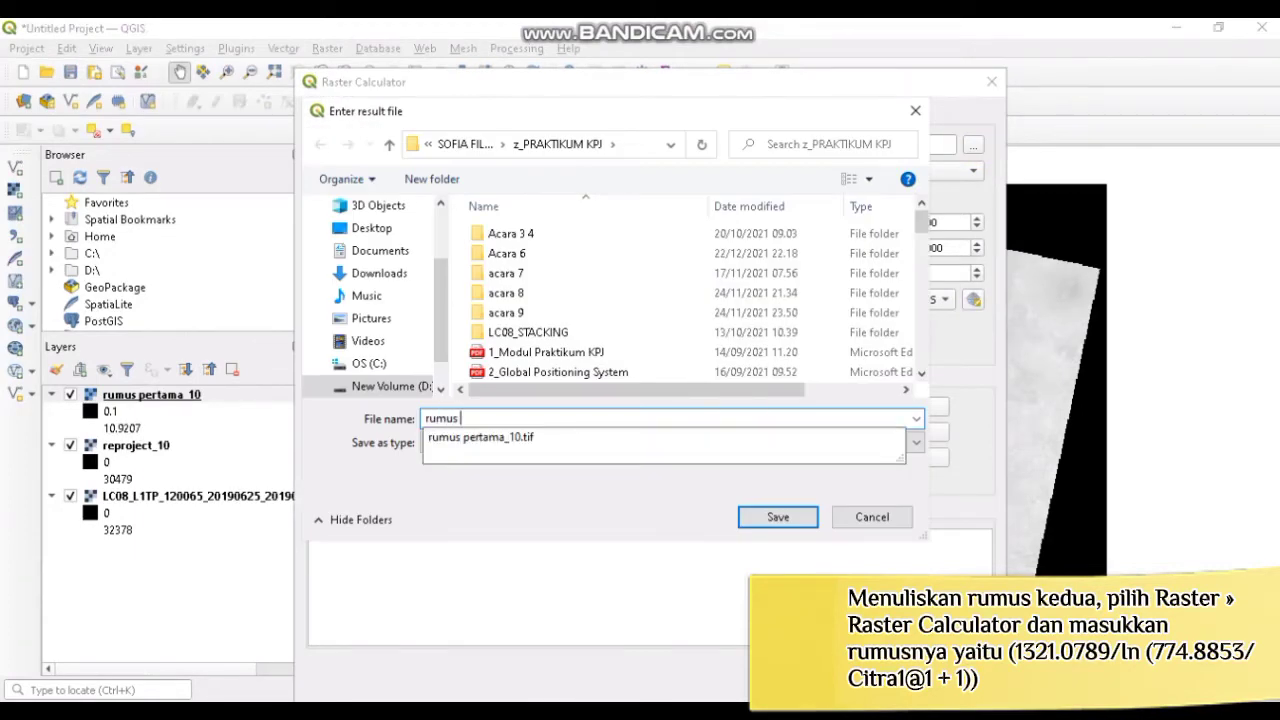
{"action": "type", "text": " k"}
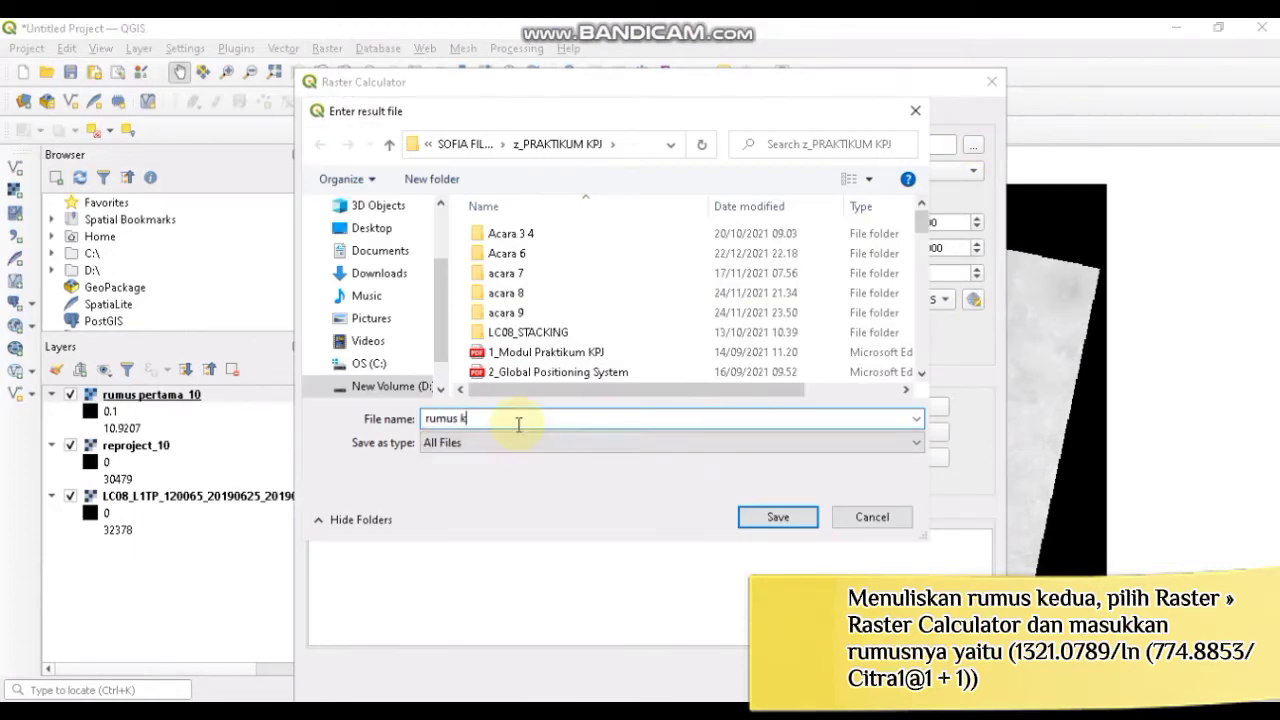
{"action": "type", "text": "edua_10"}
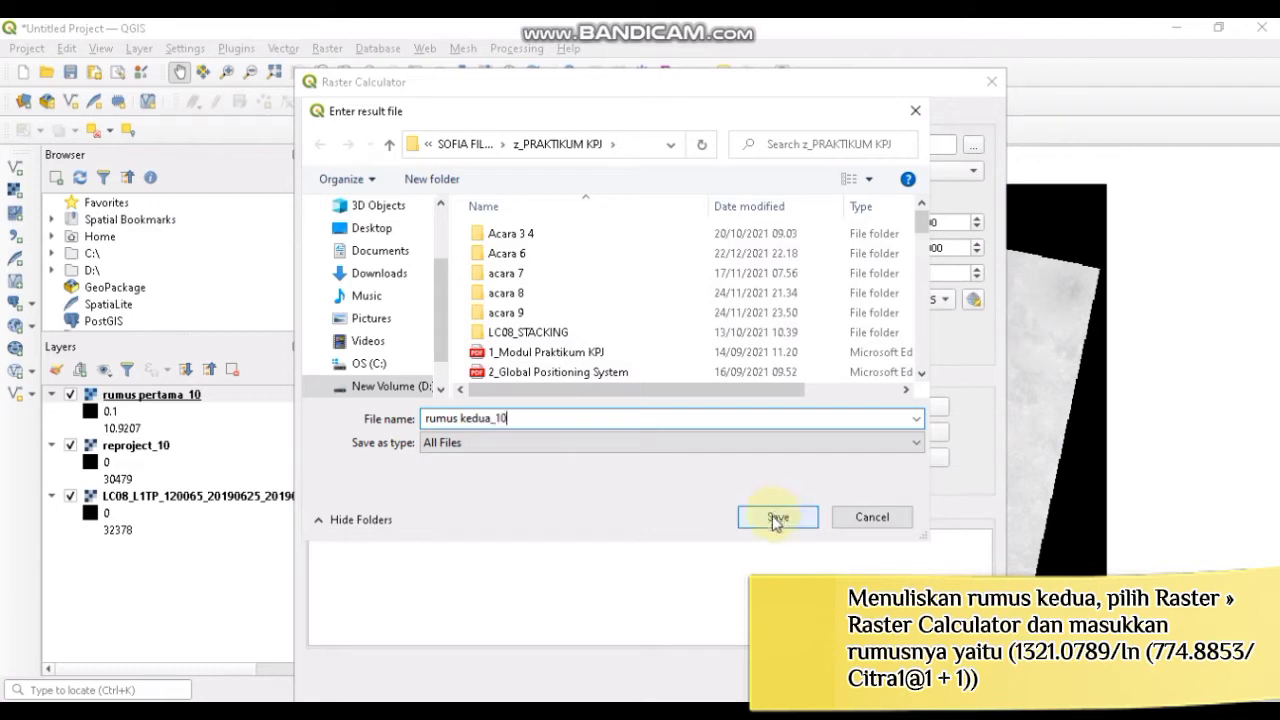
{"action": "left_click", "coordinate": [777, 517]}
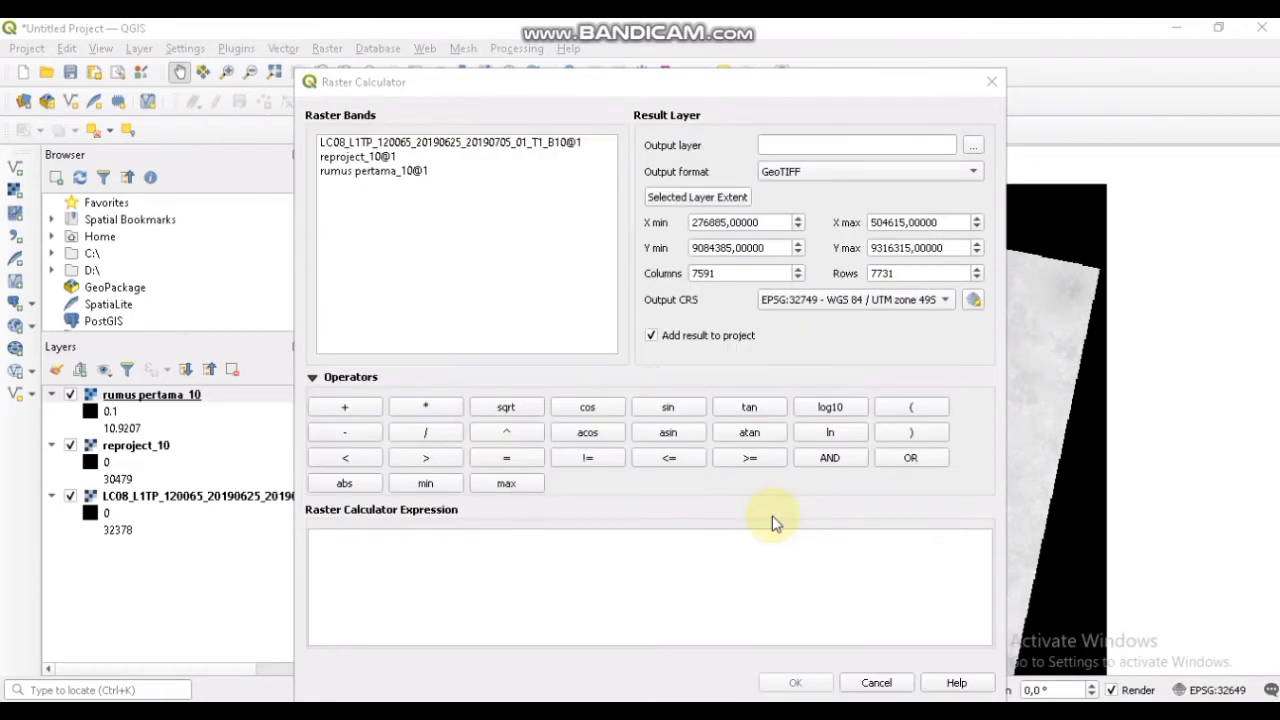
- Begin the raster expression with (1321.0789 / ln (774.8853 / followed by the rumus pertama_10@1 band
{"action": "left_click", "coordinate": [446, 436]}
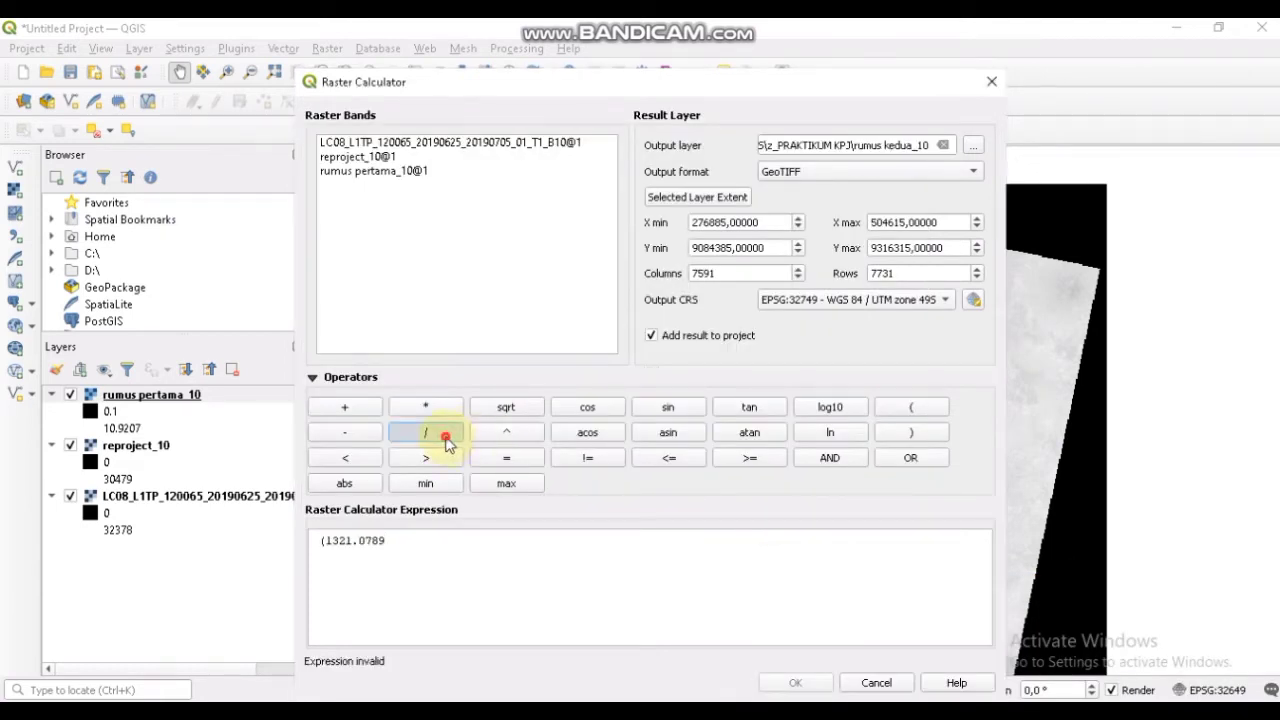
{"action": "left_click", "coordinate": [822, 434]}
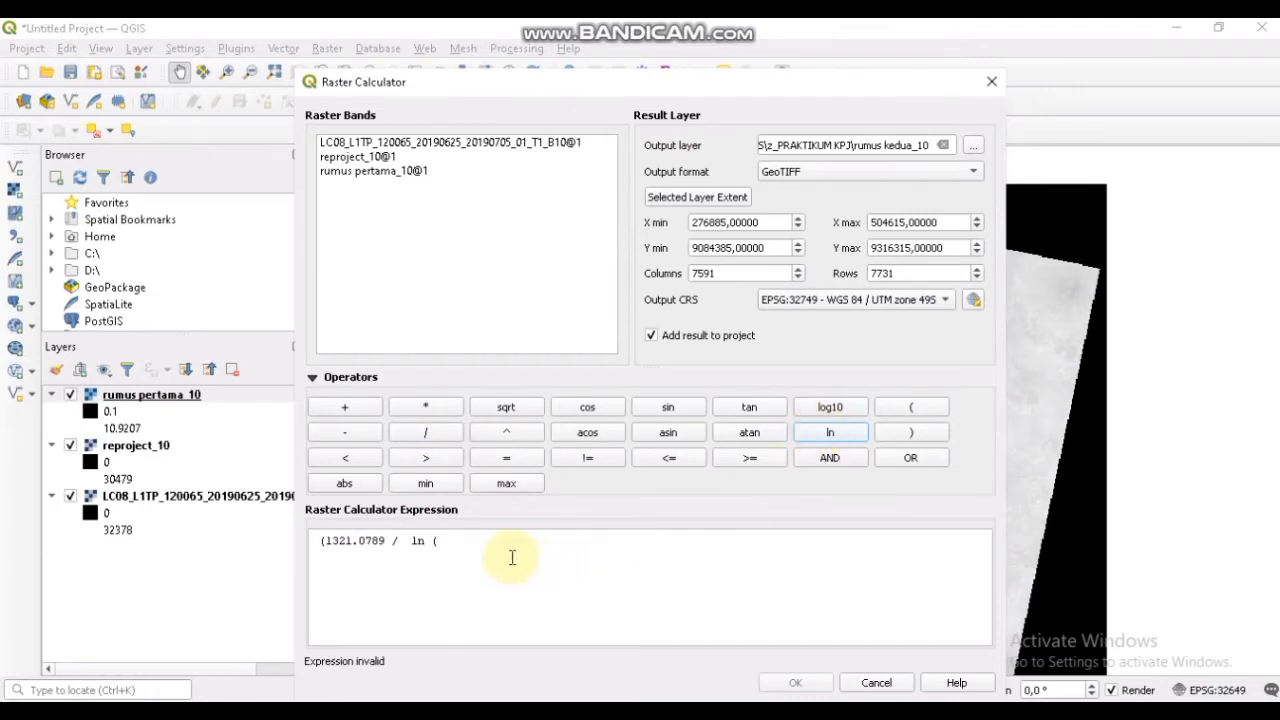
{"action": "type", "text": "7"}
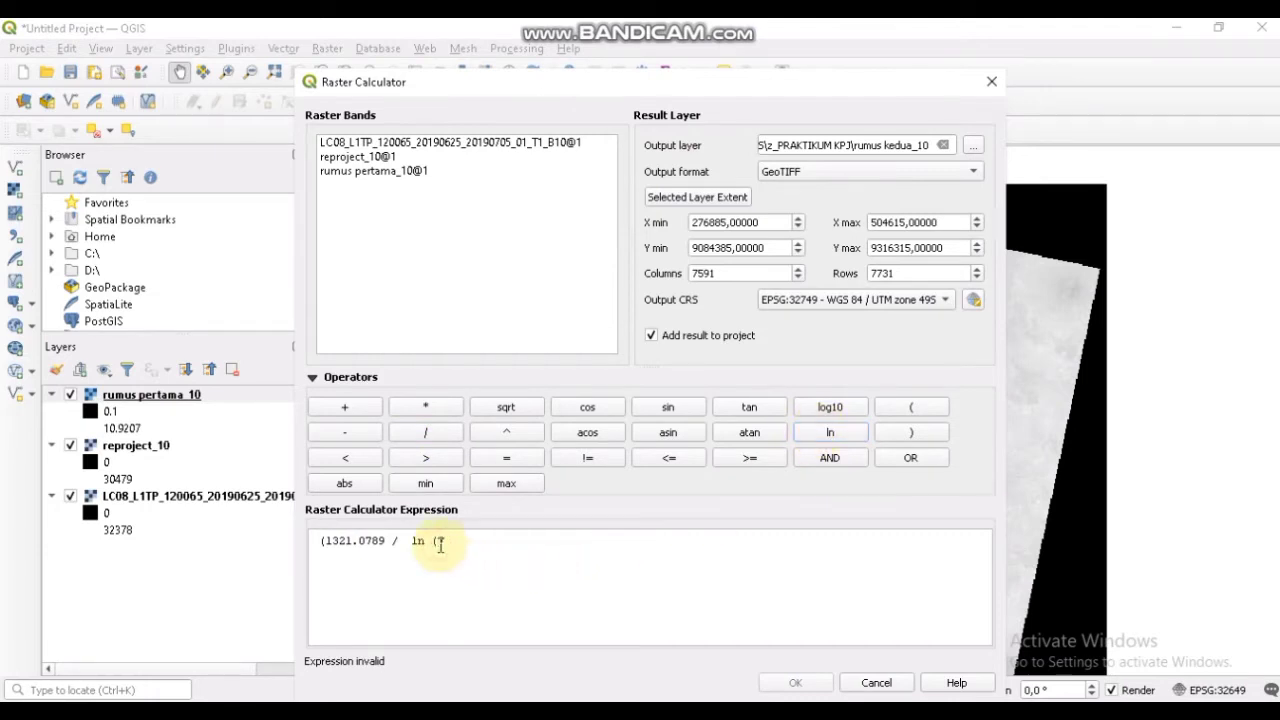
{"action": "type", "text": "7"}
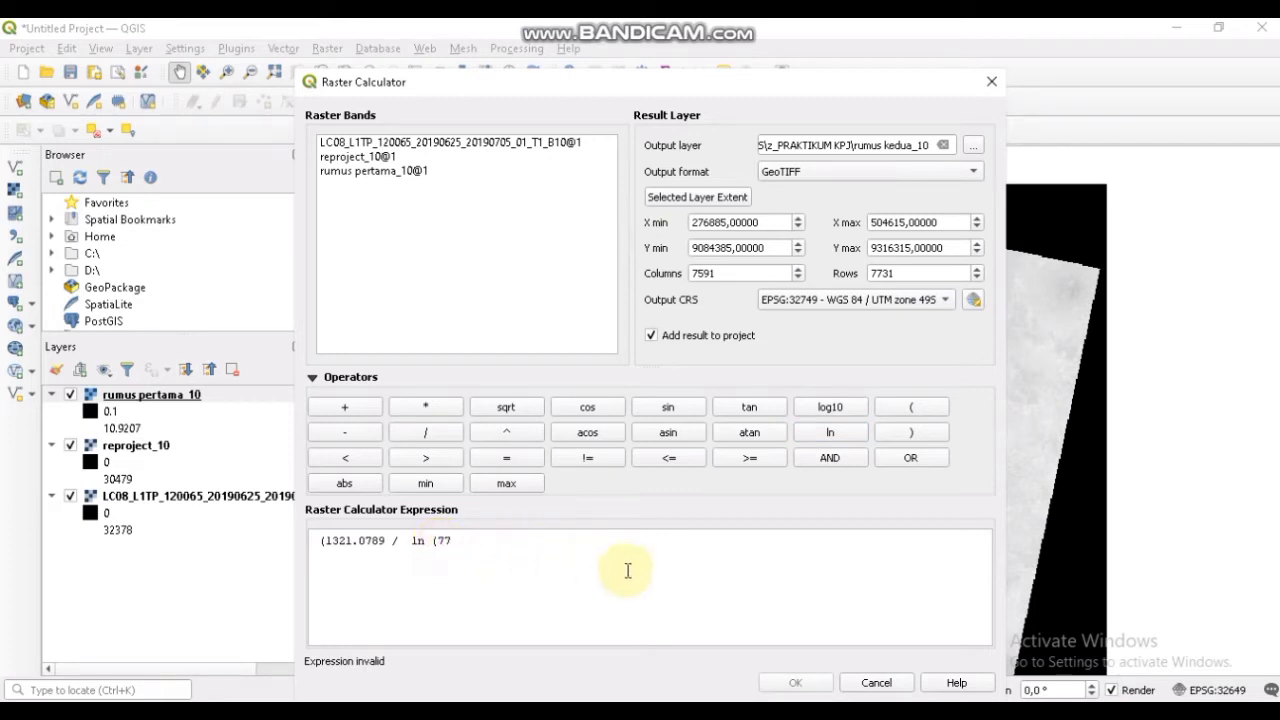
{"action": "type", "text": "4.8853 /"}
{"action": "double_click", "coordinate": [373, 170]}
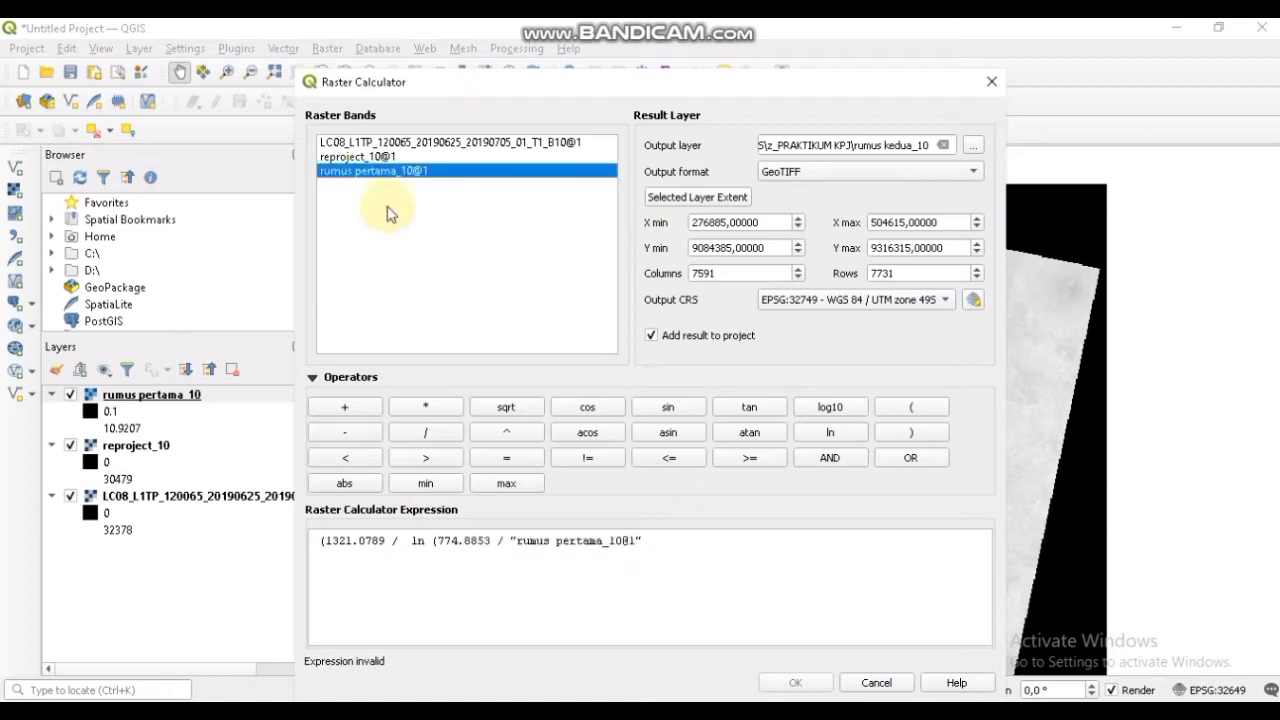
- Add + 1 after the rumus pertama_10@1 band, close both parentheses of the expression, and run the calculation
{"action": "left_click", "coordinate": [645, 540]}
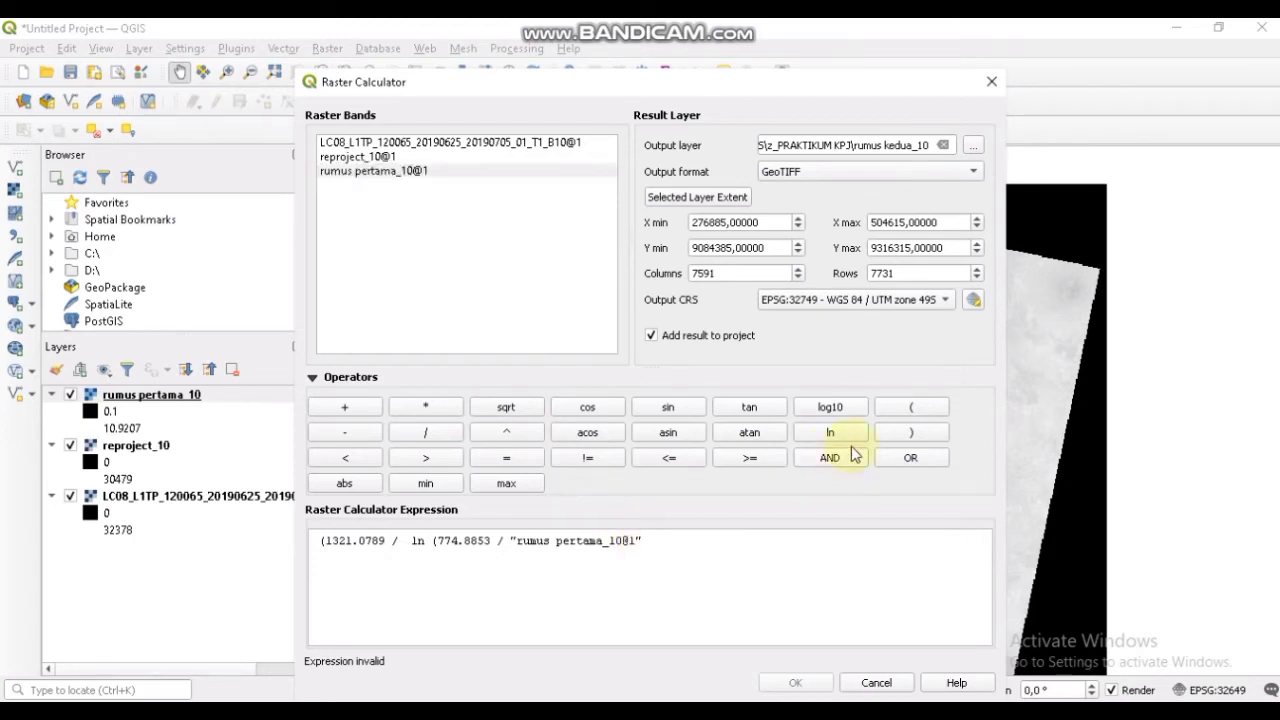
{"action": "left_click", "coordinate": [343, 410]}
{"action": "left_click", "coordinate": [730, 558]}
{"action": "type", "text": "1"}
{"action": "left_click", "coordinate": [931, 440]}
{"action": "left_click", "coordinate": [931, 440]}
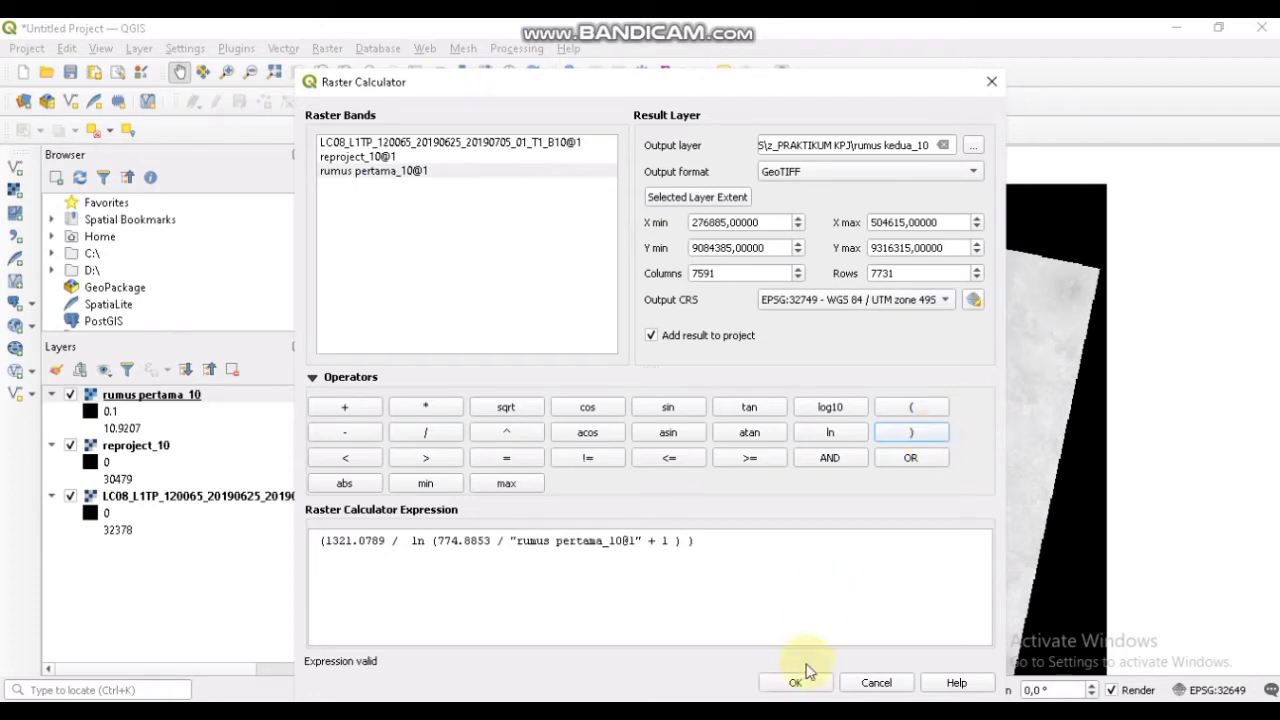
{"action": "left_click", "coordinate": [795, 683]}
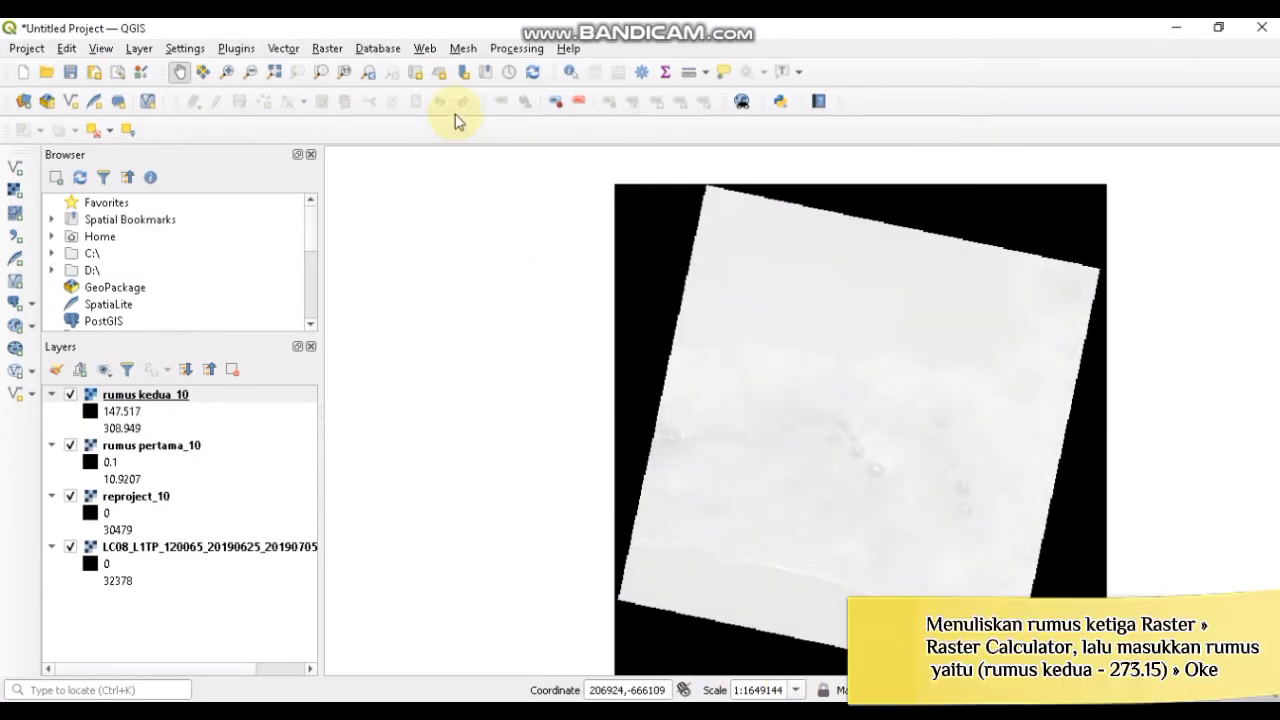
- Start a Raster Calculator operation with the output layer saved as LST_10 in the z_PRAKTIKUM KPJ folder
{"action": "left_click", "coordinate": [337, 55]}
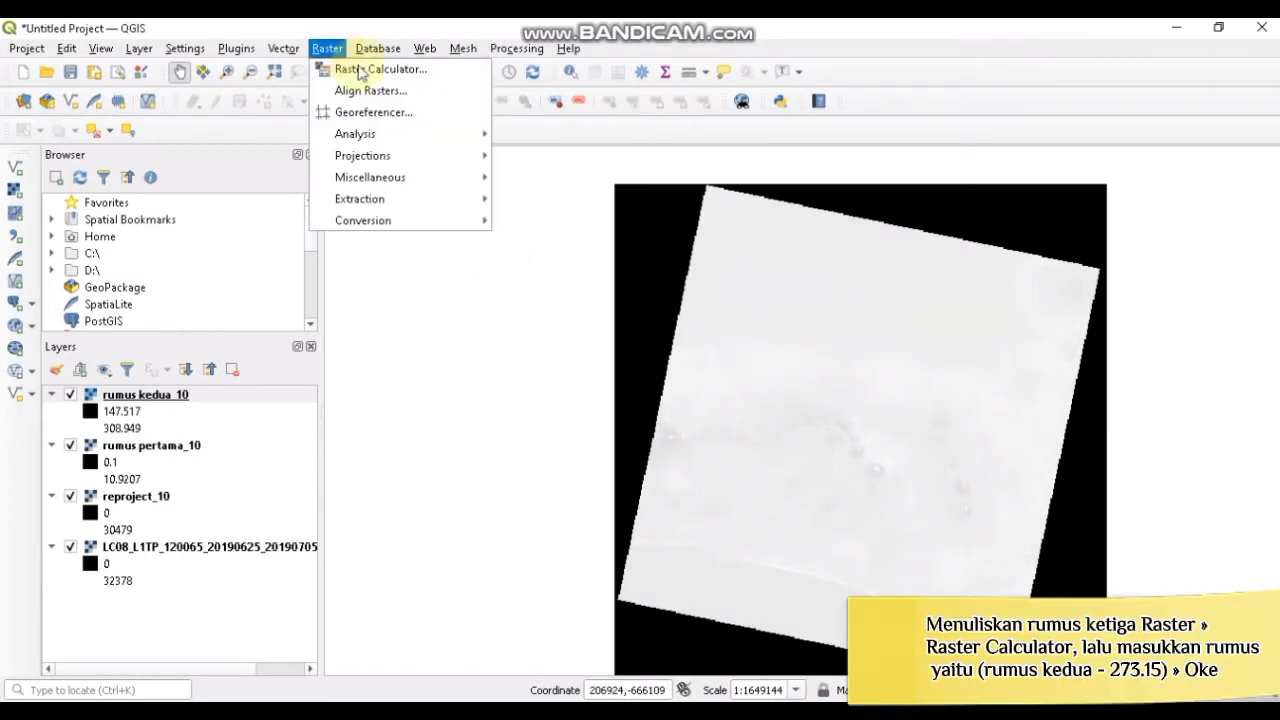
{"action": "left_click", "coordinate": [365, 72]}
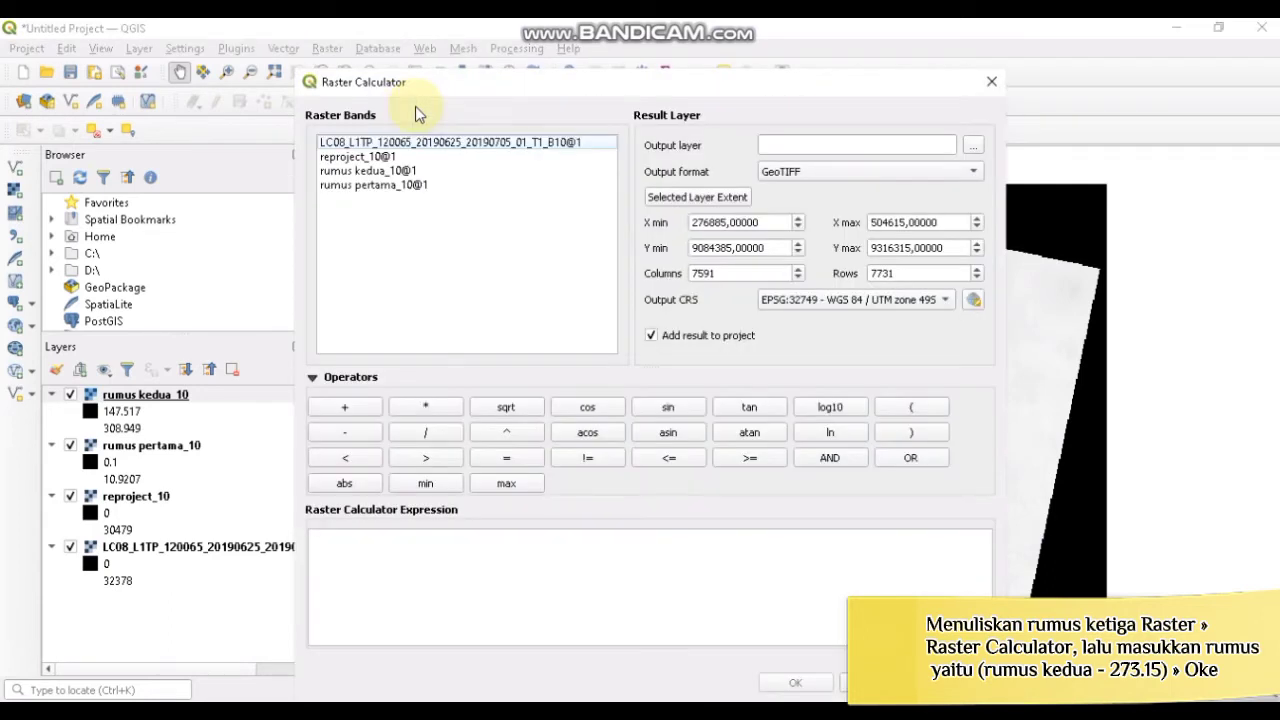
{"action": "left_click", "coordinate": [972, 149]}
{"action": "type", "text": "LST"}
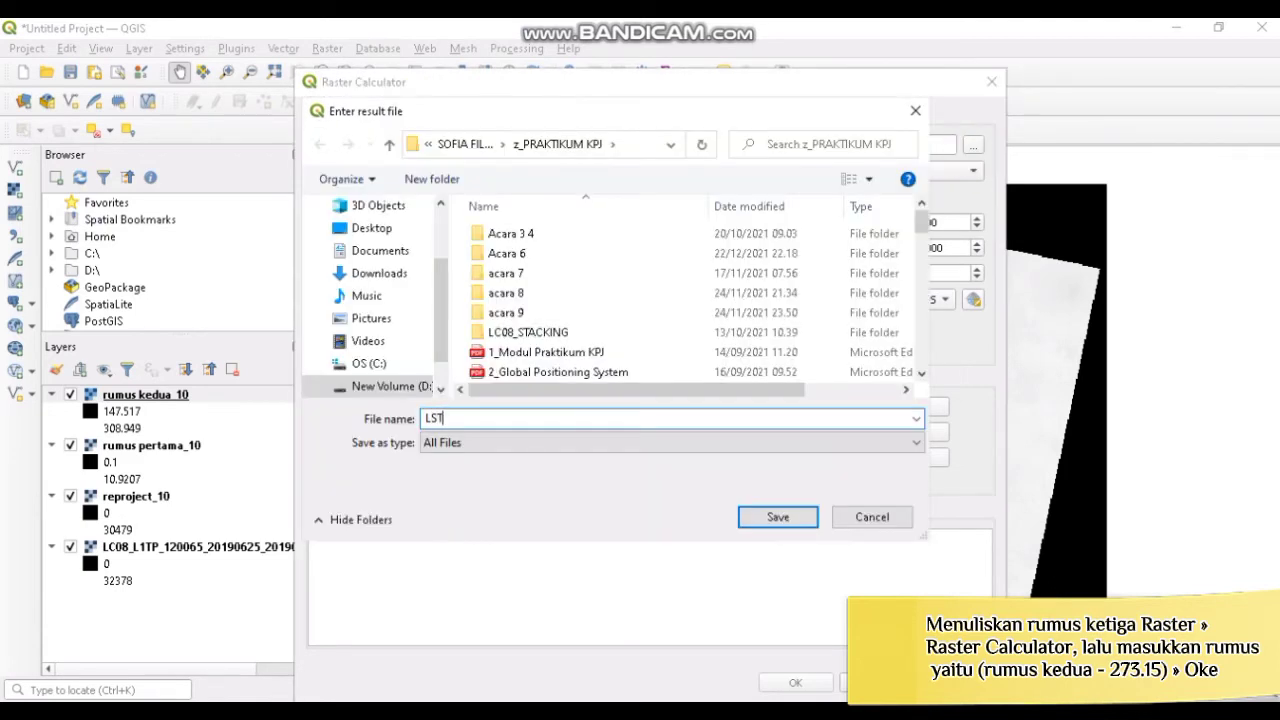
{"action": "type", "text": "_10"}
{"action": "left_click", "coordinate": [795, 520]}
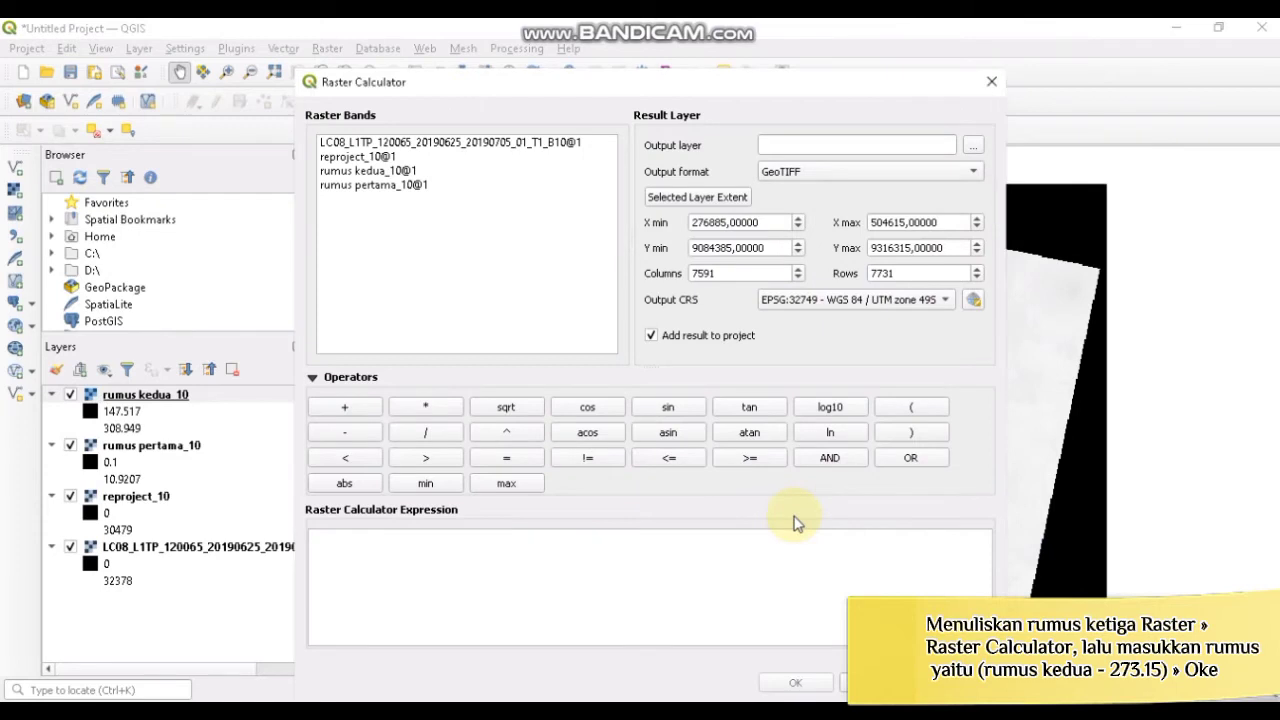
- Enter an expression that subtracts 273.15 from the rumus kedua_10@1 band, enclosed in parentheses, and run the calculation
{"action": "left_click", "coordinate": [910, 407]}
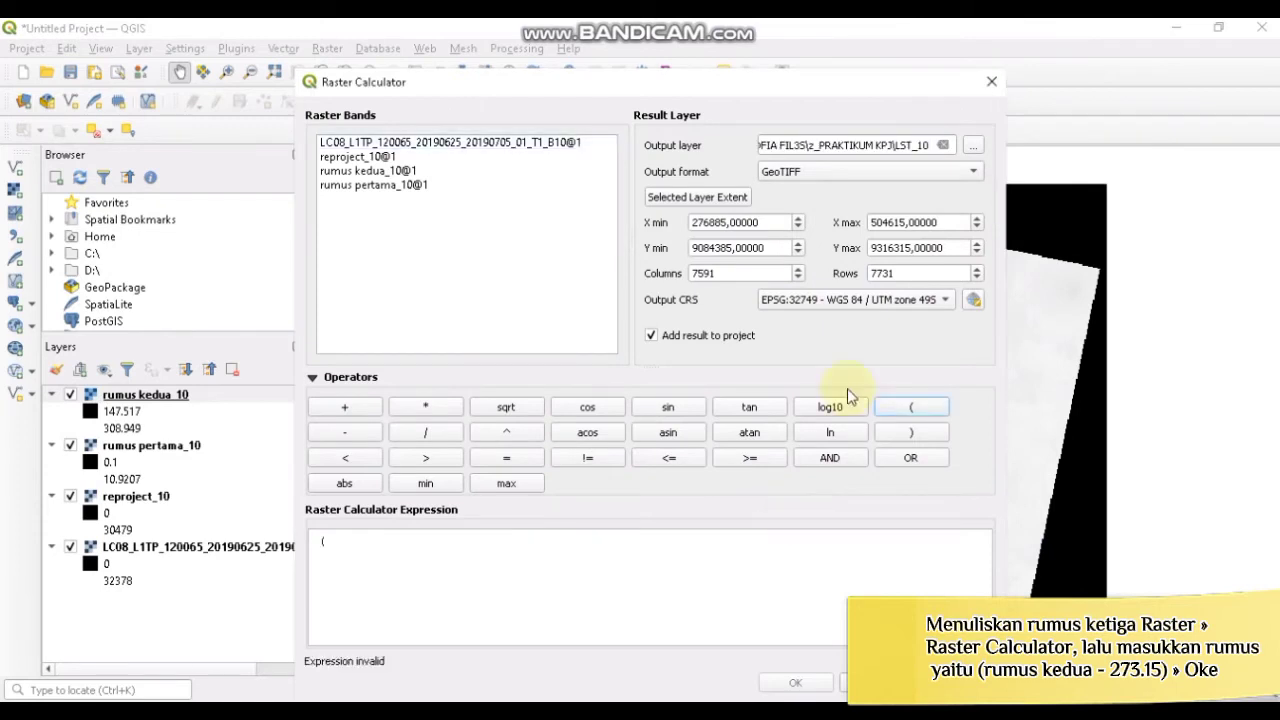
{"action": "double_click", "coordinate": [384, 173]}
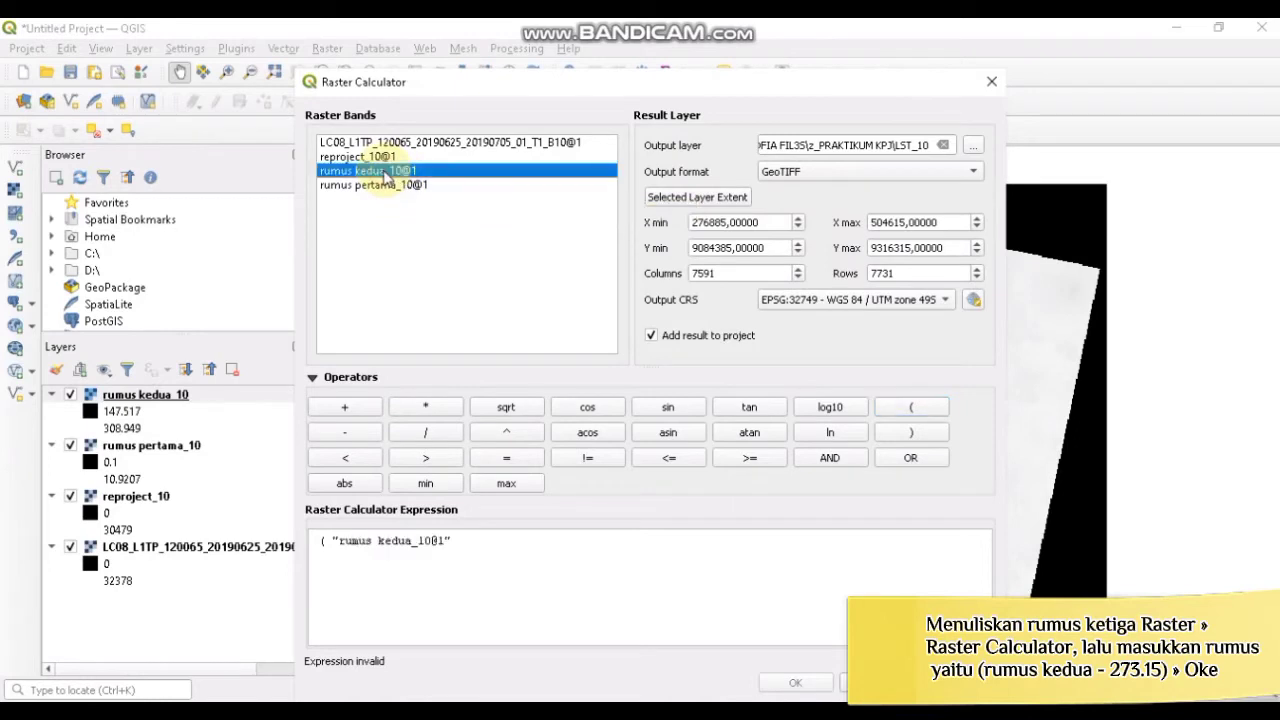
{"action": "left_click", "coordinate": [344, 432]}
{"action": "type", "text": "273.15"}
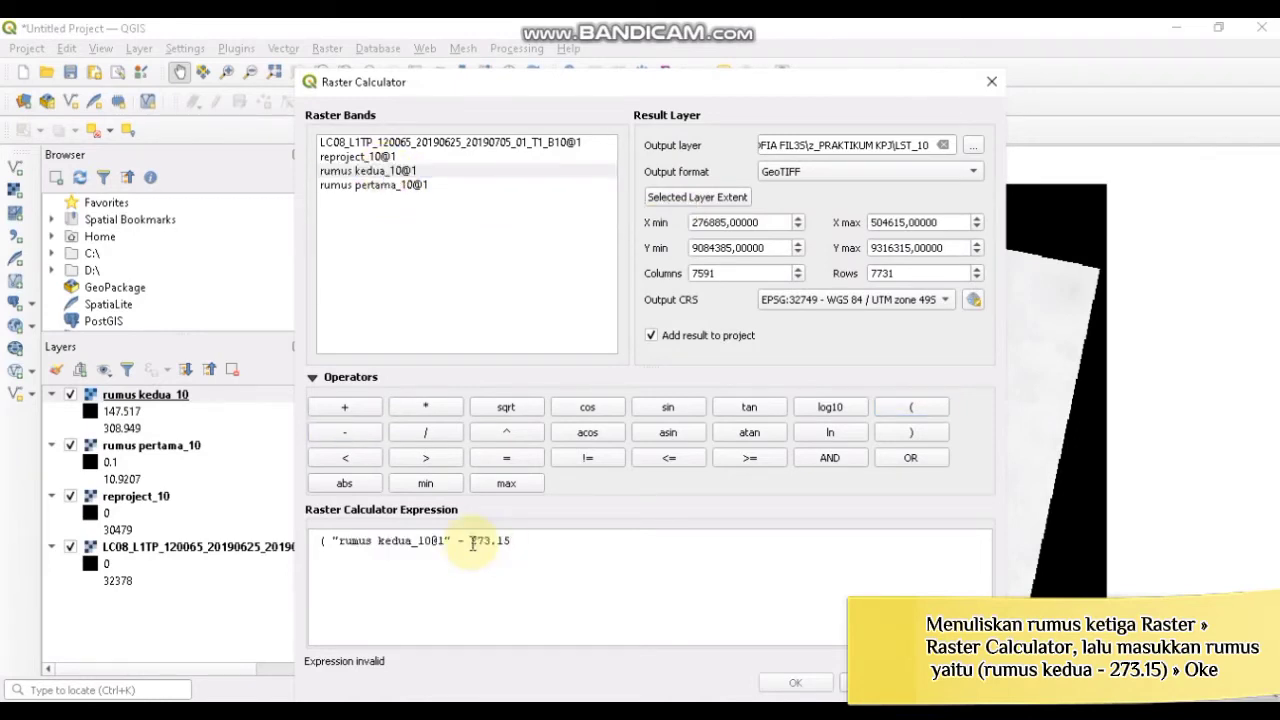
{"action": "left_click", "coordinate": [932, 431]}
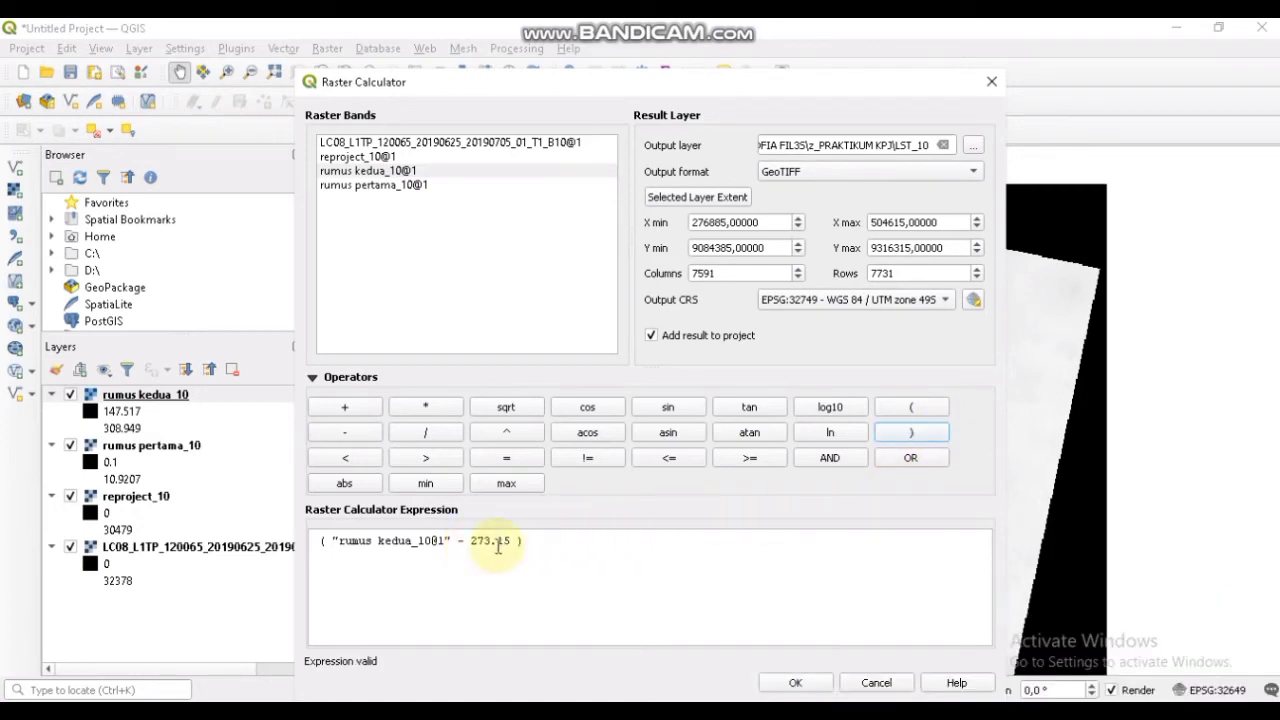
{"action": "left_click", "coordinate": [818, 688]}
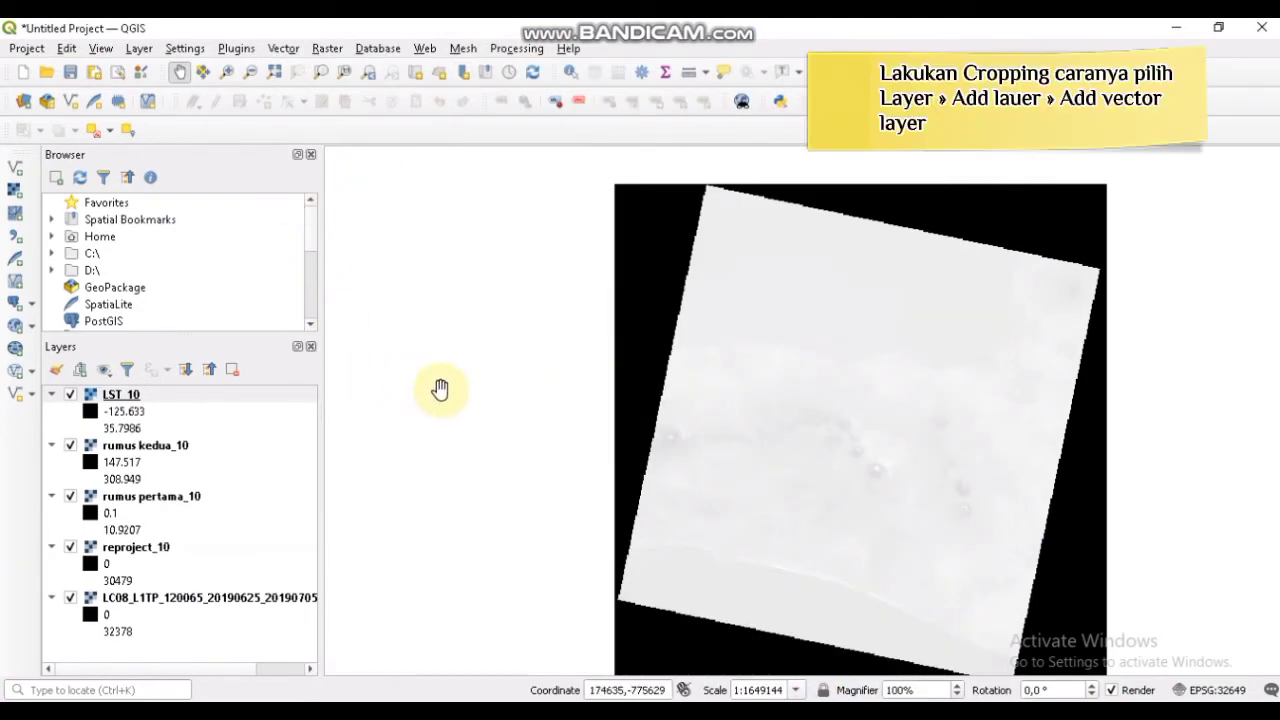
- Add the vector layer Batas_Admin_Sleman.shp from the Acara 6 folder to the project
{"action": "left_click", "coordinate": [139, 49]}
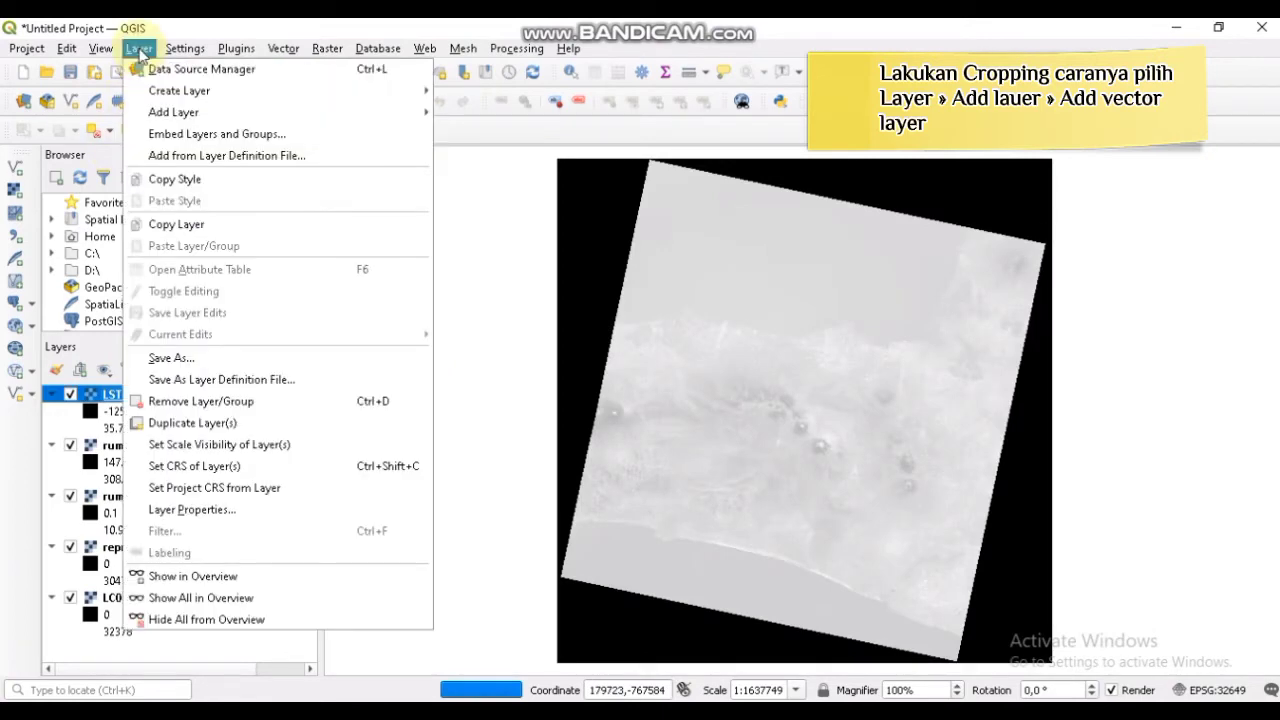
{"action": "mouse_move", "coordinate": [185, 112]}
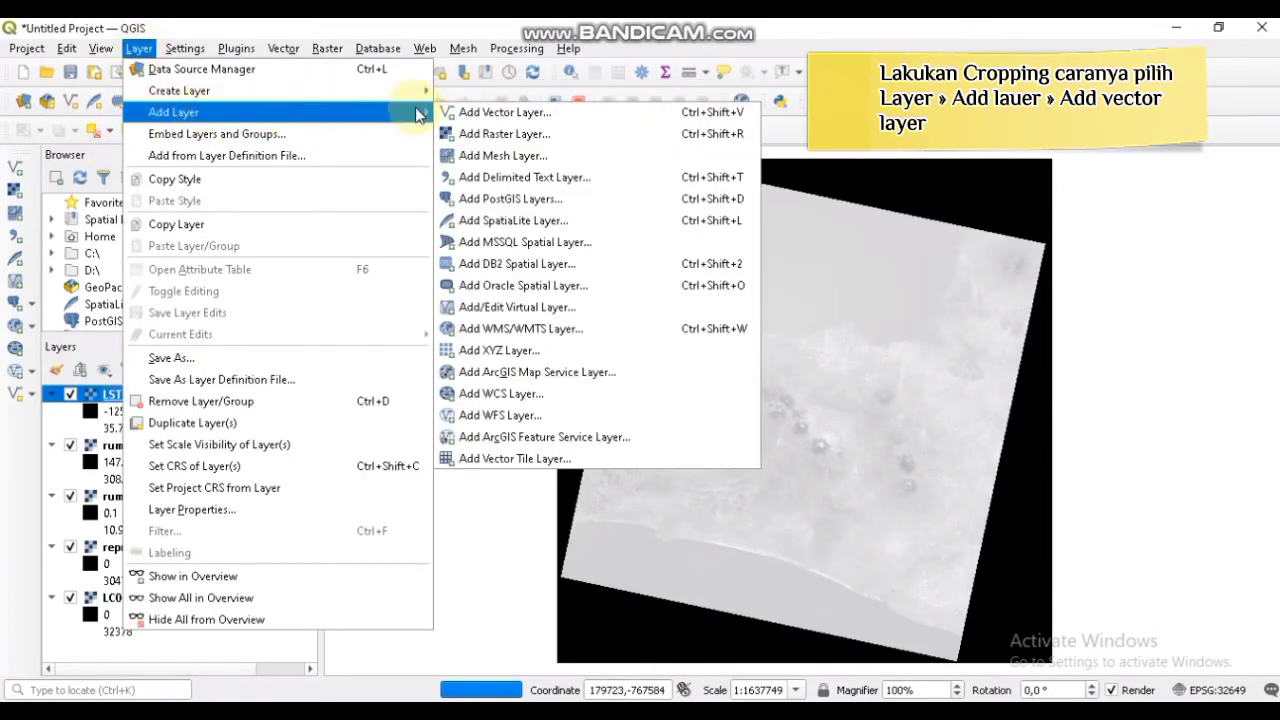
{"action": "left_click", "coordinate": [453, 112]}
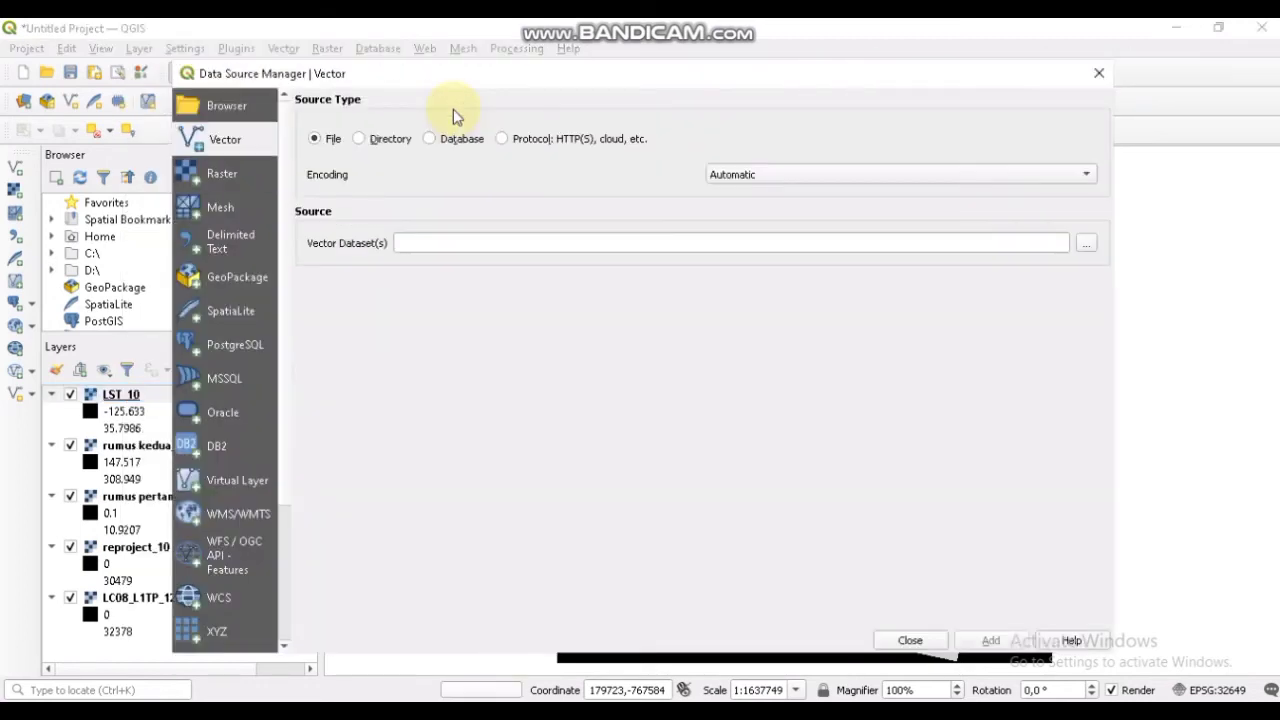
{"action": "left_click", "coordinate": [1087, 246]}
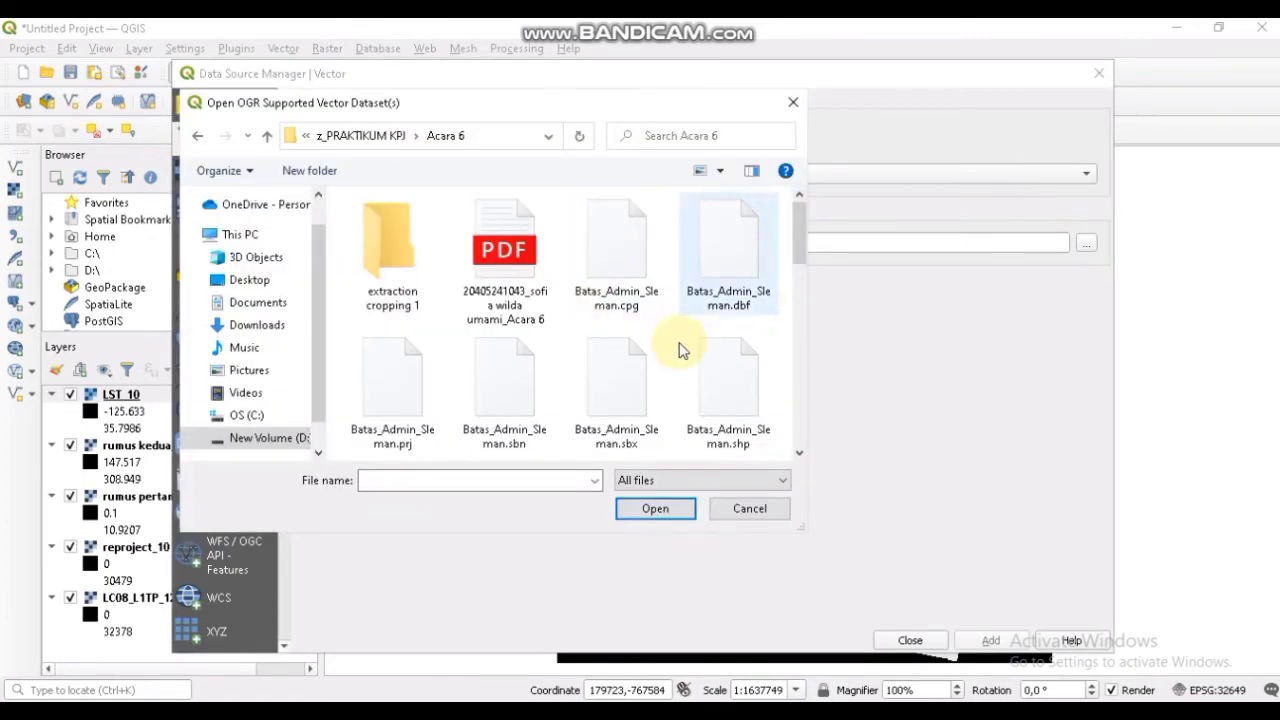
{"action": "left_click", "coordinate": [730, 392]}
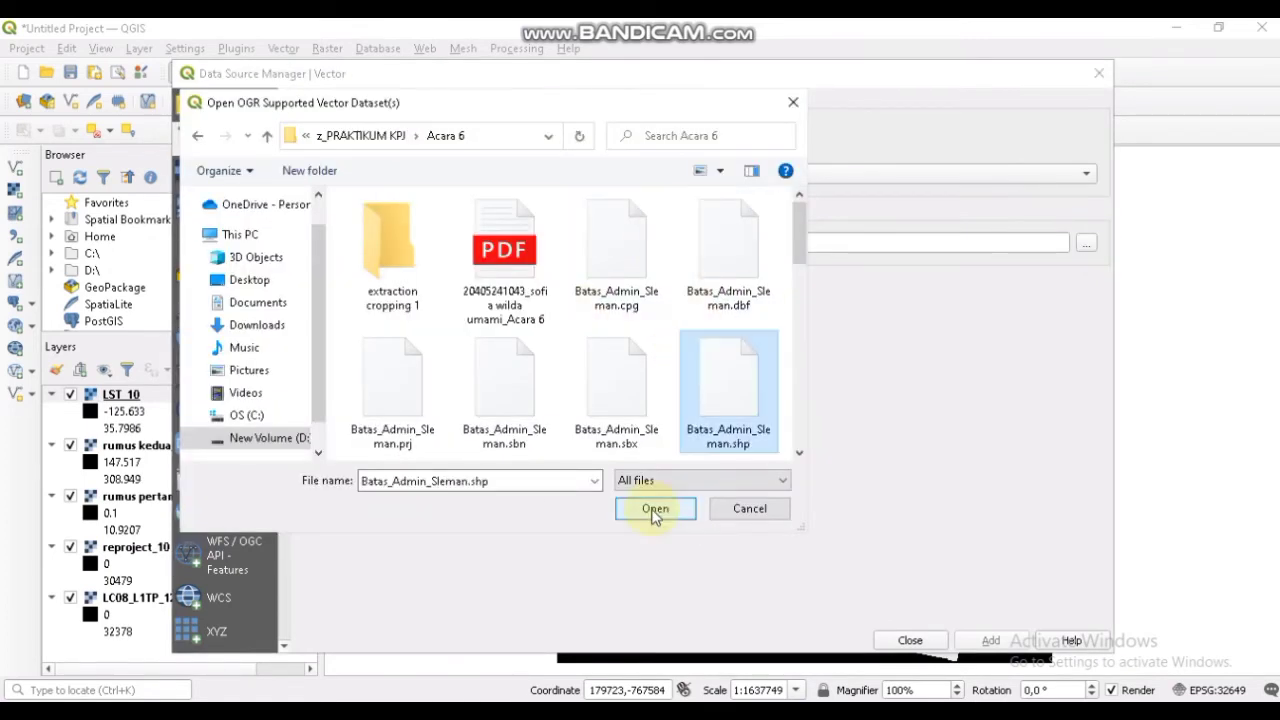
{"action": "left_click", "coordinate": [655, 508]}
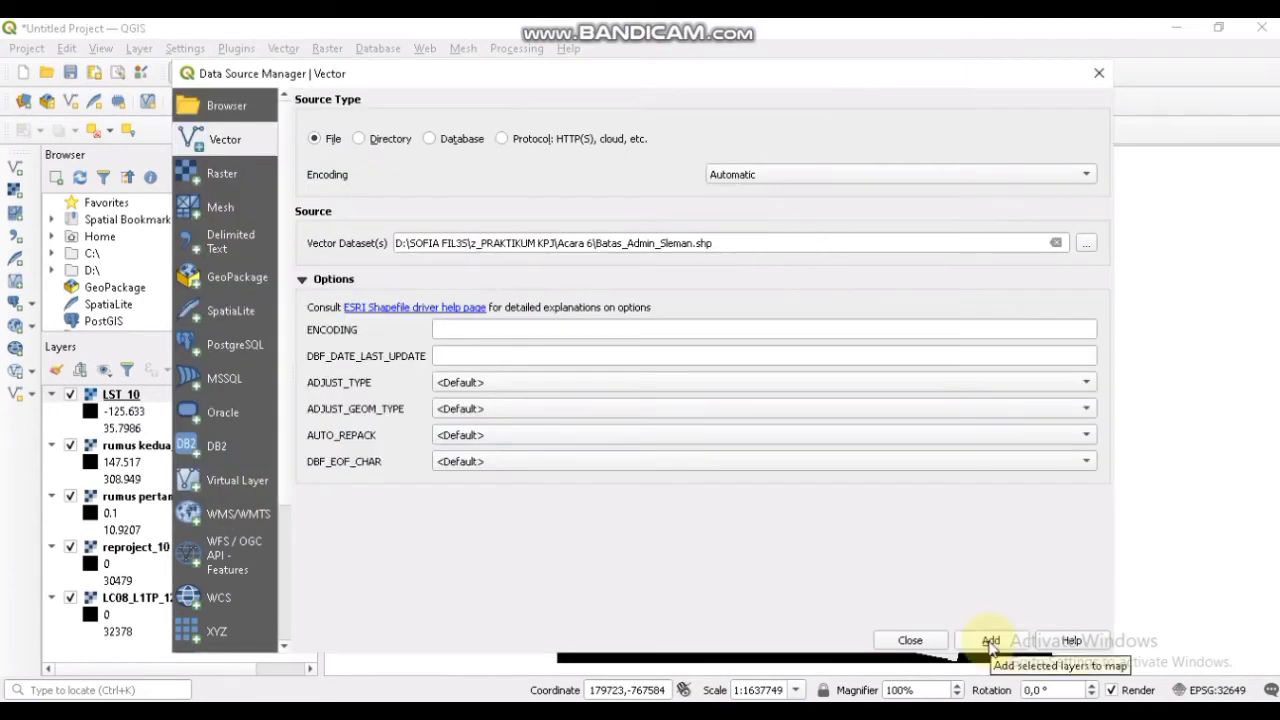
{"action": "left_click", "coordinate": [991, 641]}
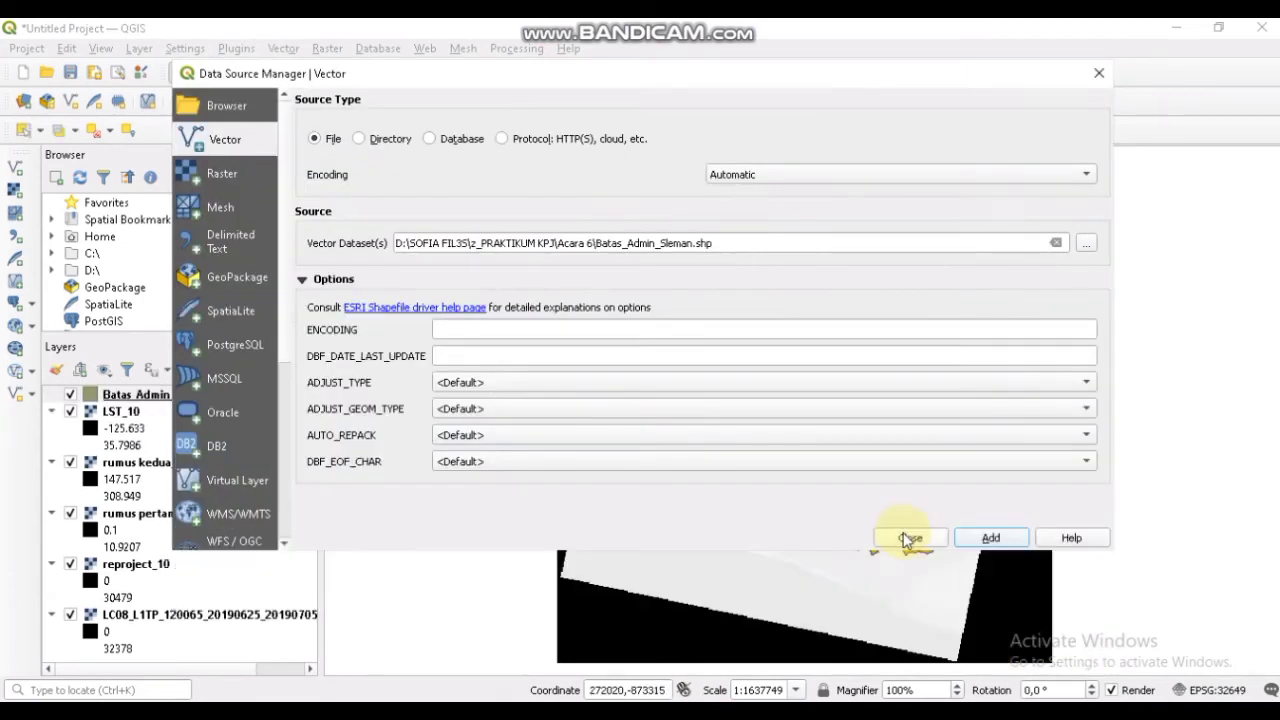
{"action": "left_click", "coordinate": [907, 538]}
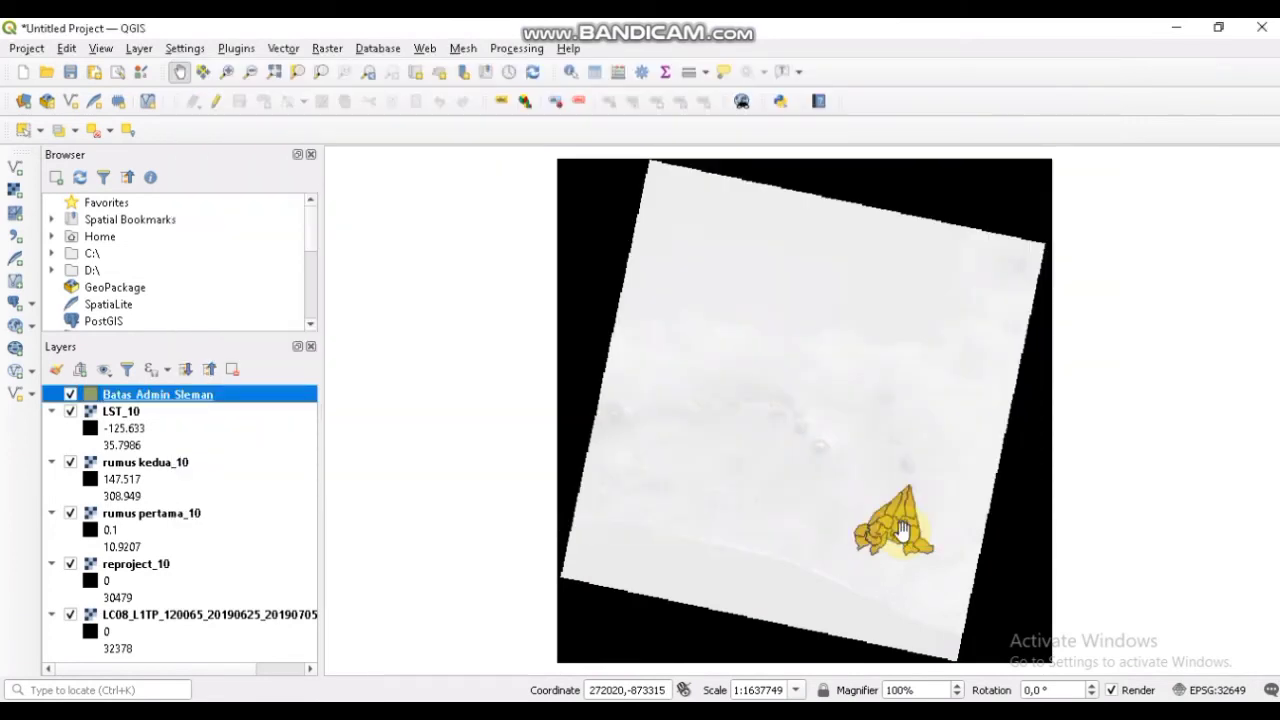
- Change the symbology of the Batas_Admin_Sleman layer to the outline green preset
{"action": "right_click", "coordinate": [108, 396]}
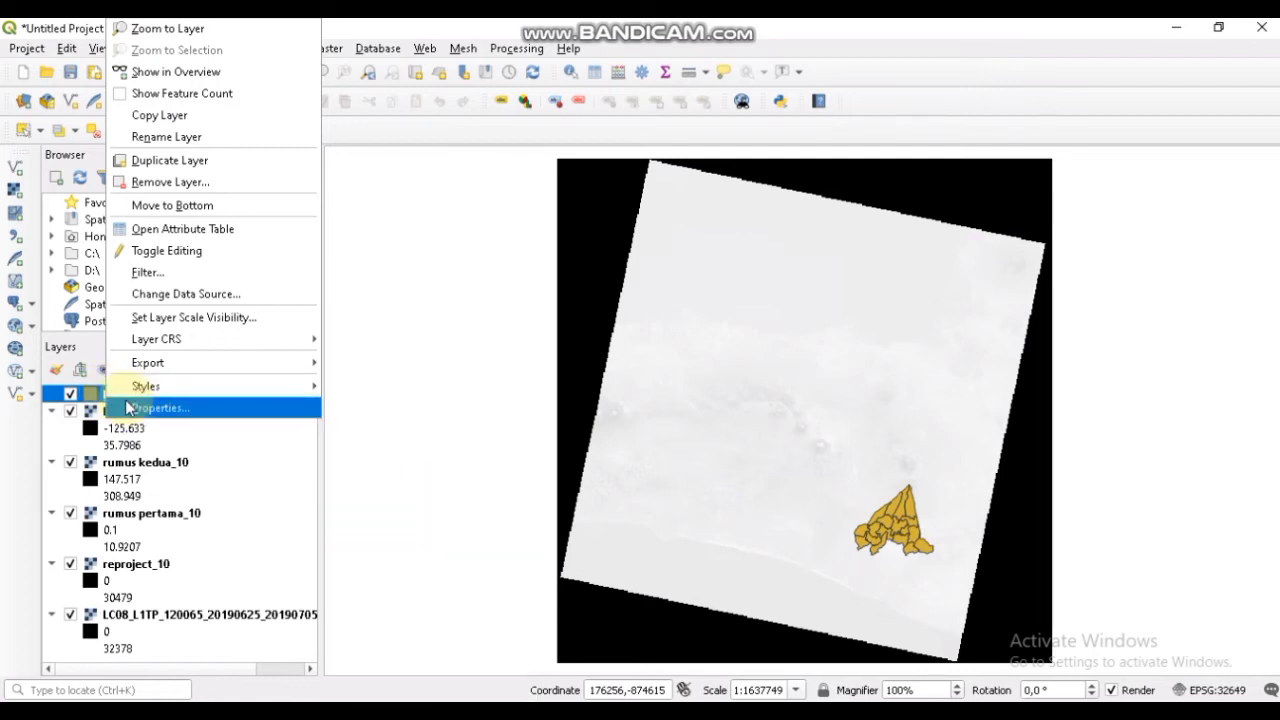
{"action": "left_click", "coordinate": [150, 408]}
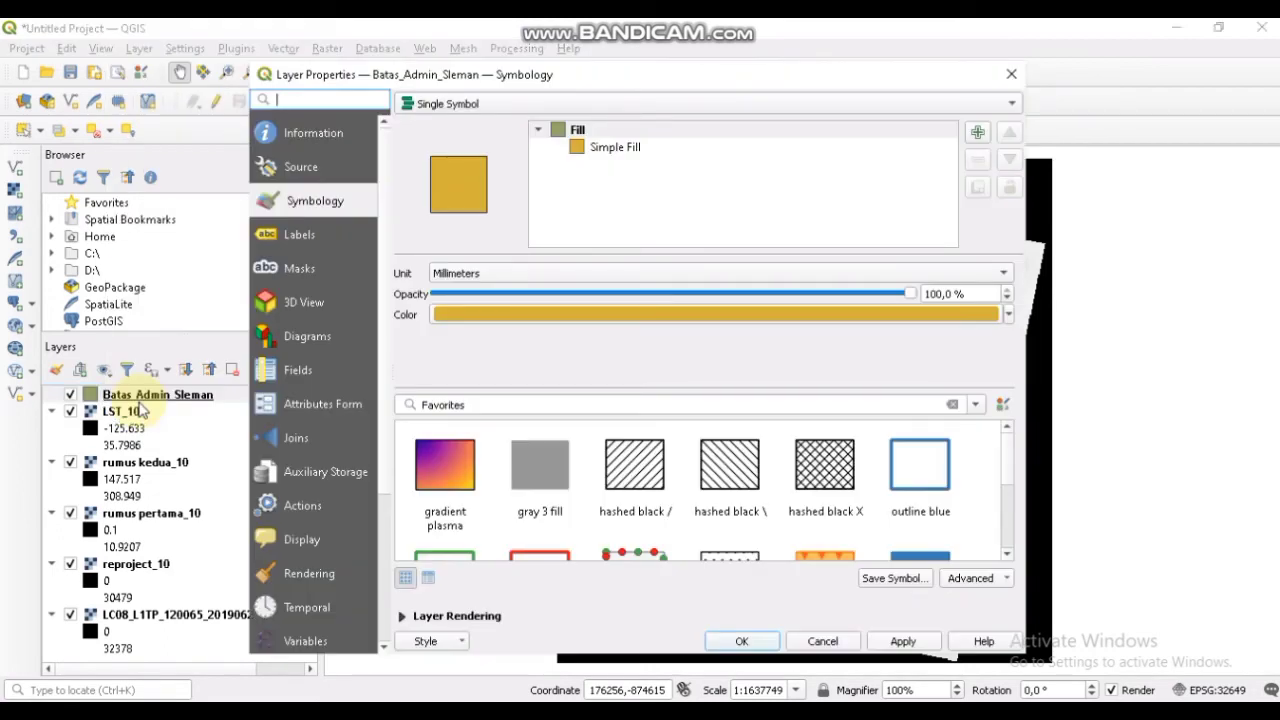
{"action": "left_click", "coordinate": [539, 554]}
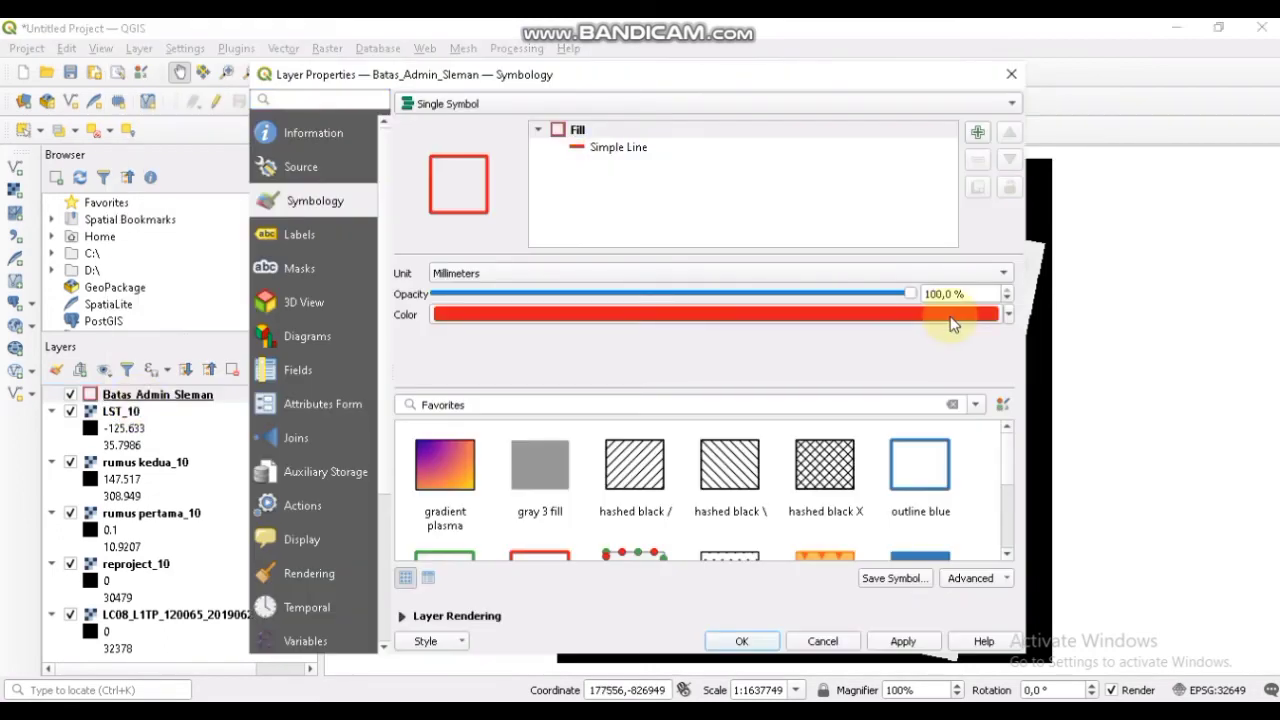
{"action": "left_click", "coordinate": [1008, 316]}
{"action": "scroll", "coordinate": [700, 490], "scroll_direction": "down", "scroll_amount": 3}
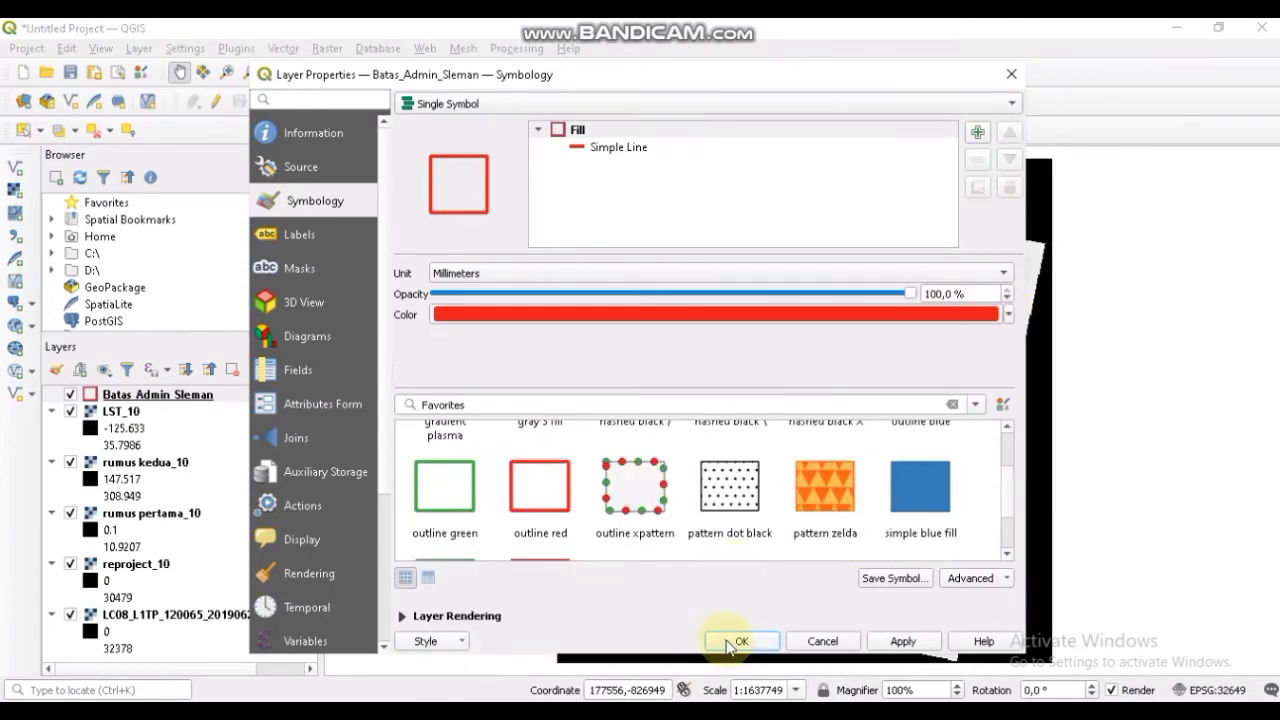
{"action": "left_click", "coordinate": [740, 641]}
- Hide the rumus kedua_10, rumus pertama_10, reproject_10 and original Landsat band 10 layers
{"action": "left_click", "coordinate": [266, 395]}
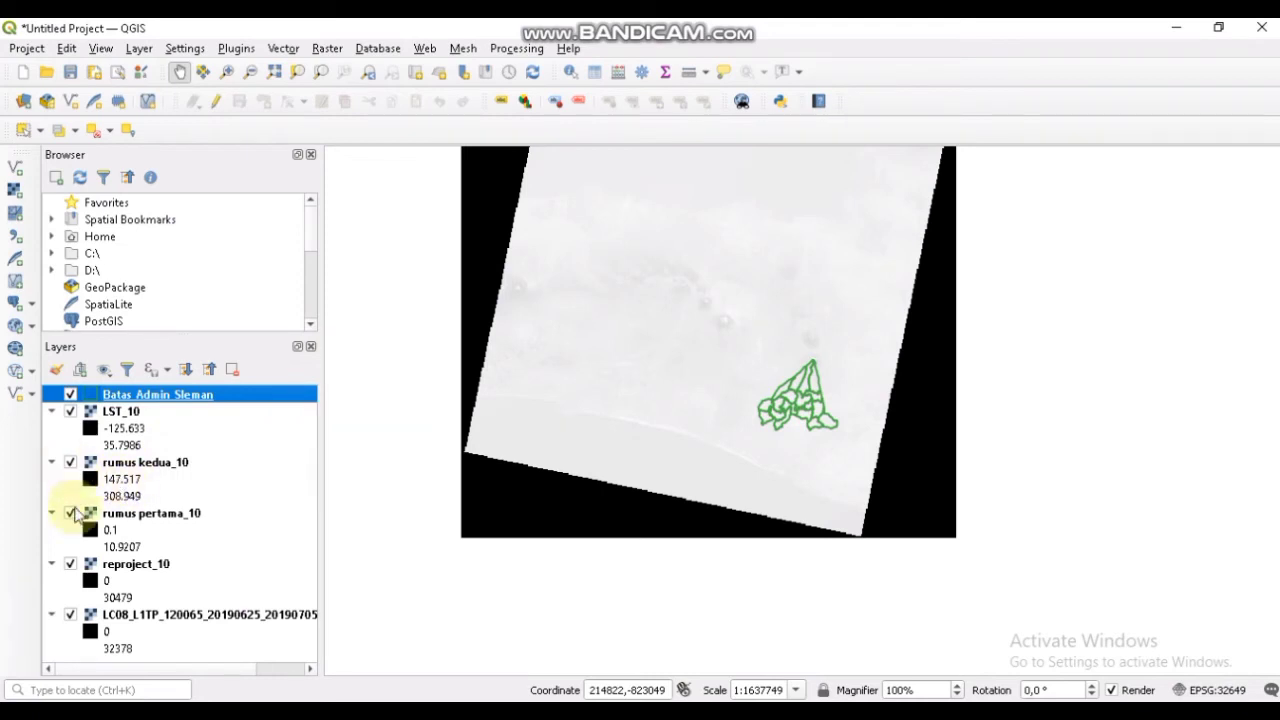
{"action": "left_click", "coordinate": [70, 462]}
{"action": "left_click", "coordinate": [70, 513]}
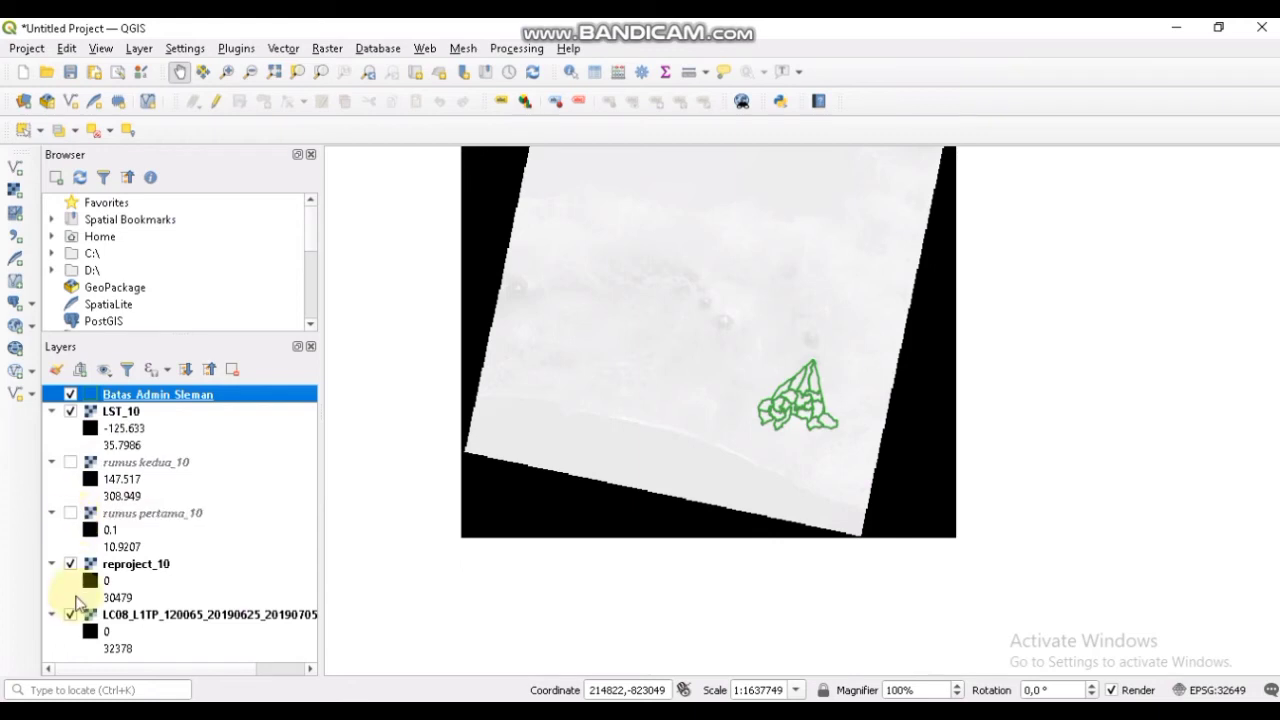
{"action": "left_click", "coordinate": [70, 564]}
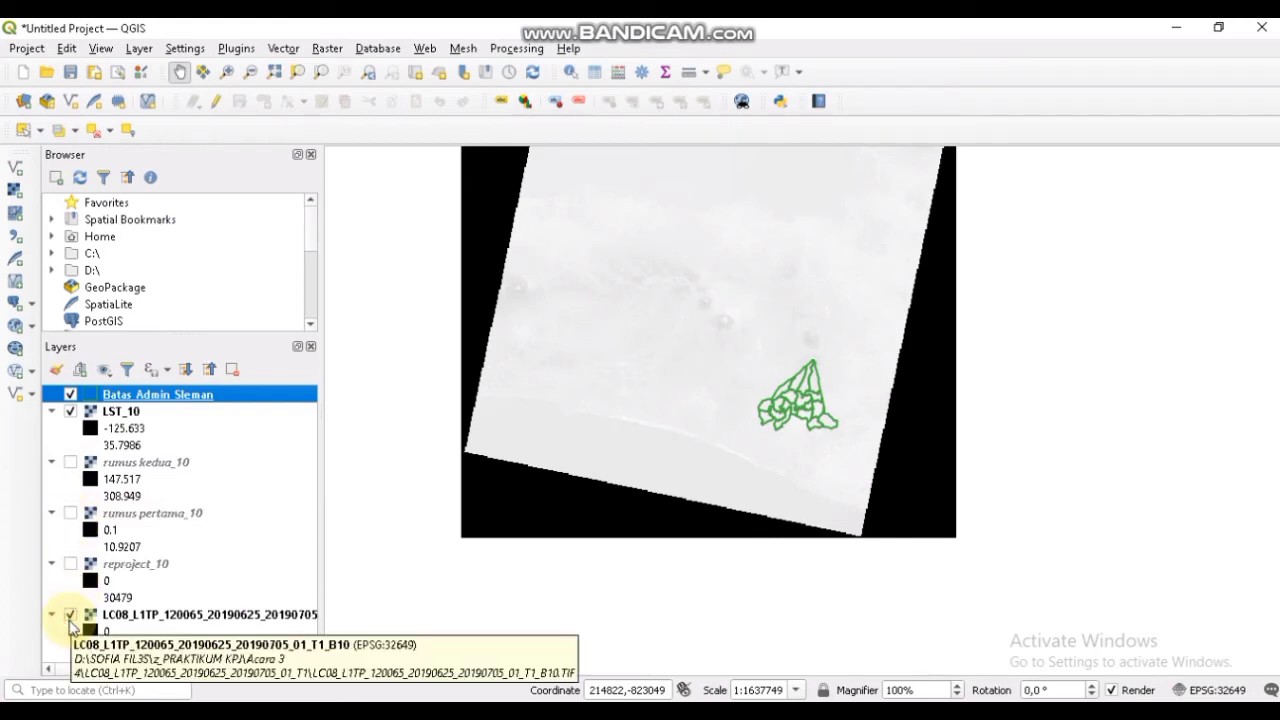
{"action": "left_click", "coordinate": [70, 615]}
- Start Clip Raster by Mask Layer with LST_10 as the input and Batas_Admin_Sleman as the mask layer
{"action": "left_click", "coordinate": [122, 412]}
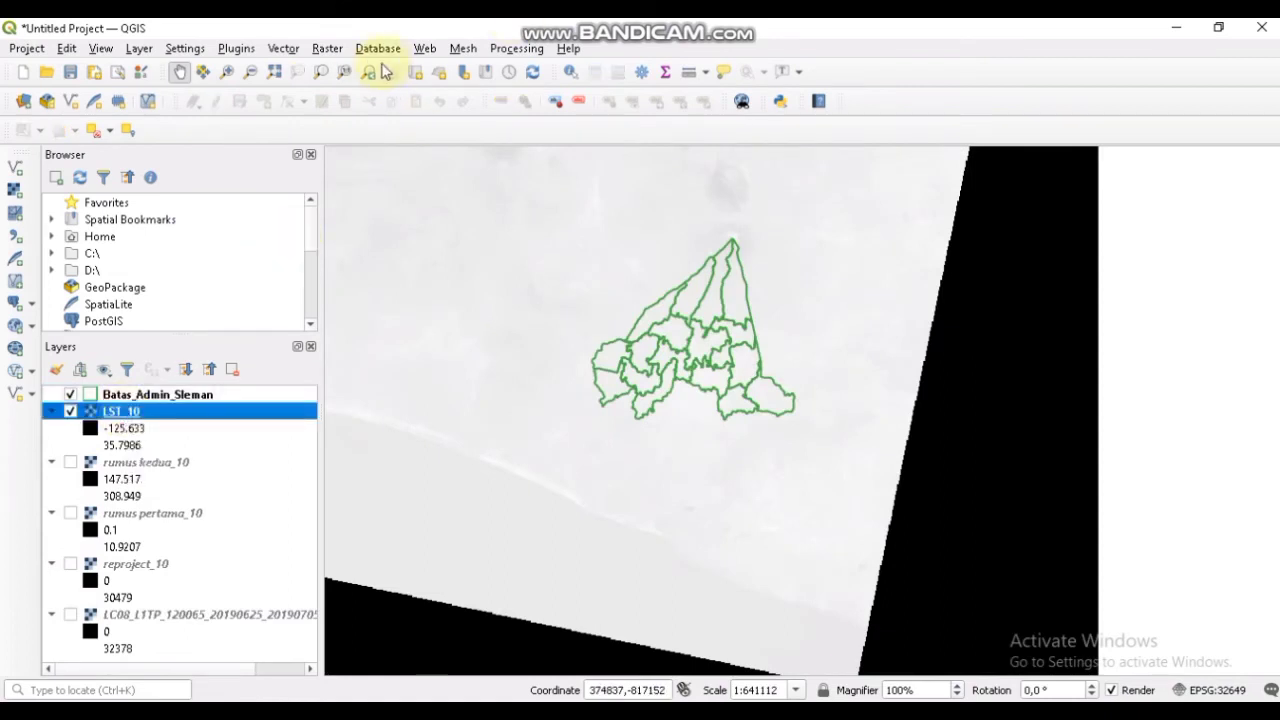
{"action": "left_click", "coordinate": [335, 50]}
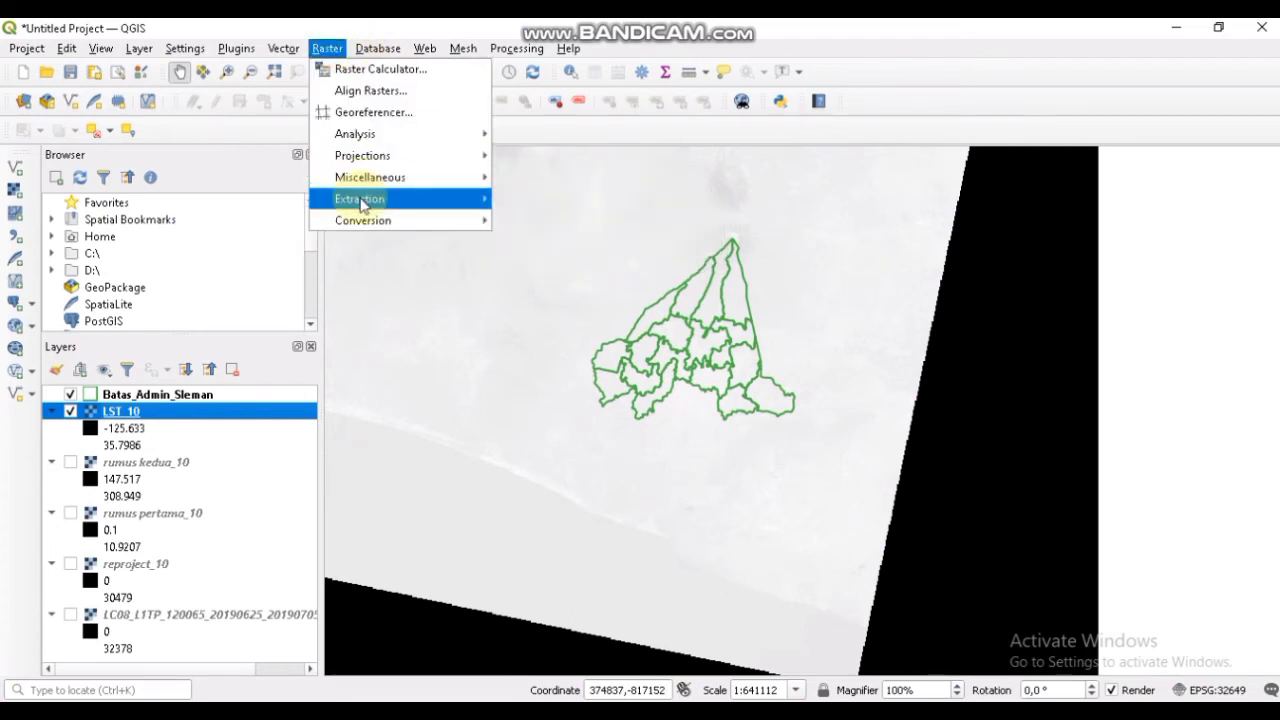
{"action": "mouse_move", "coordinate": [362, 205]}
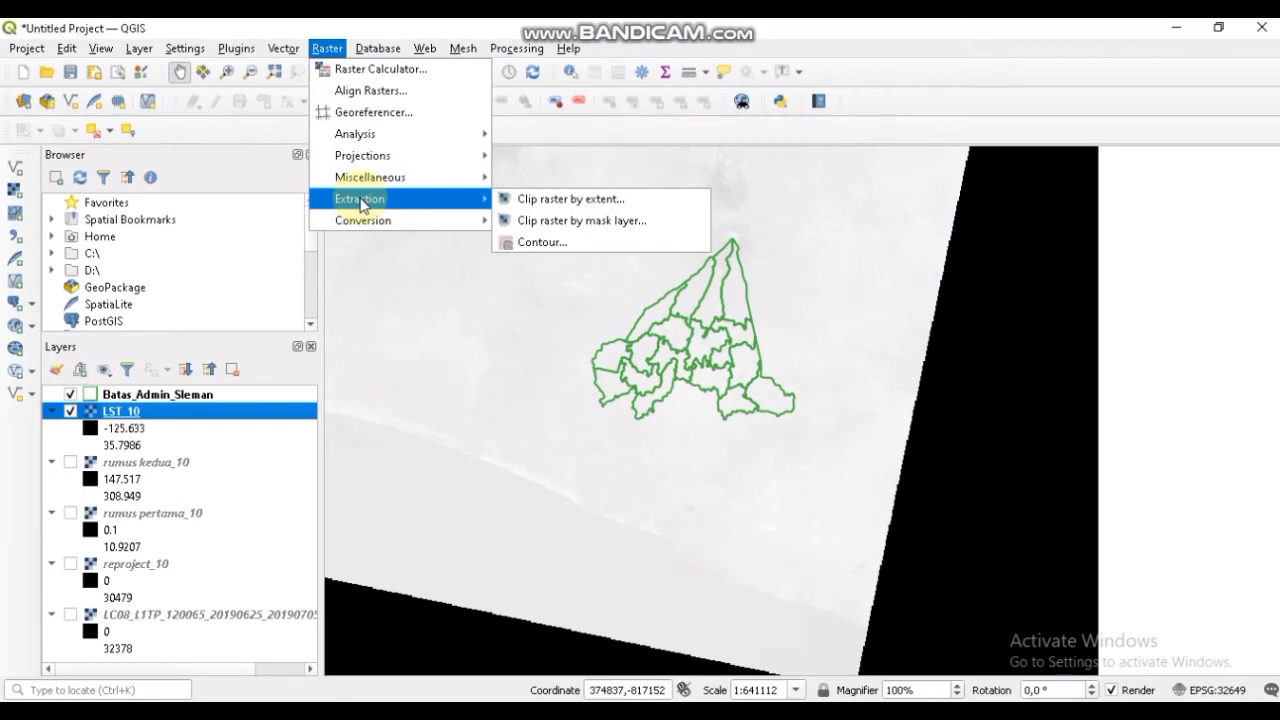
{"action": "left_click", "coordinate": [523, 220]}
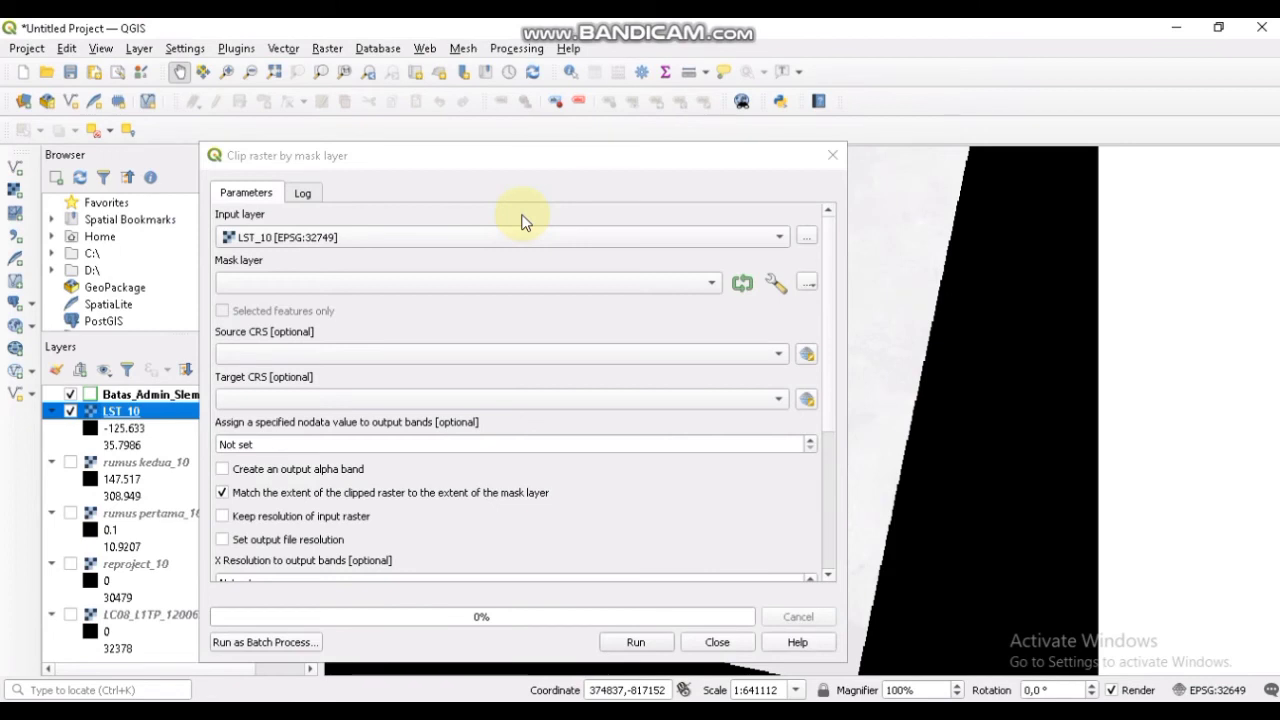
{"action": "left_click", "coordinate": [713, 285]}
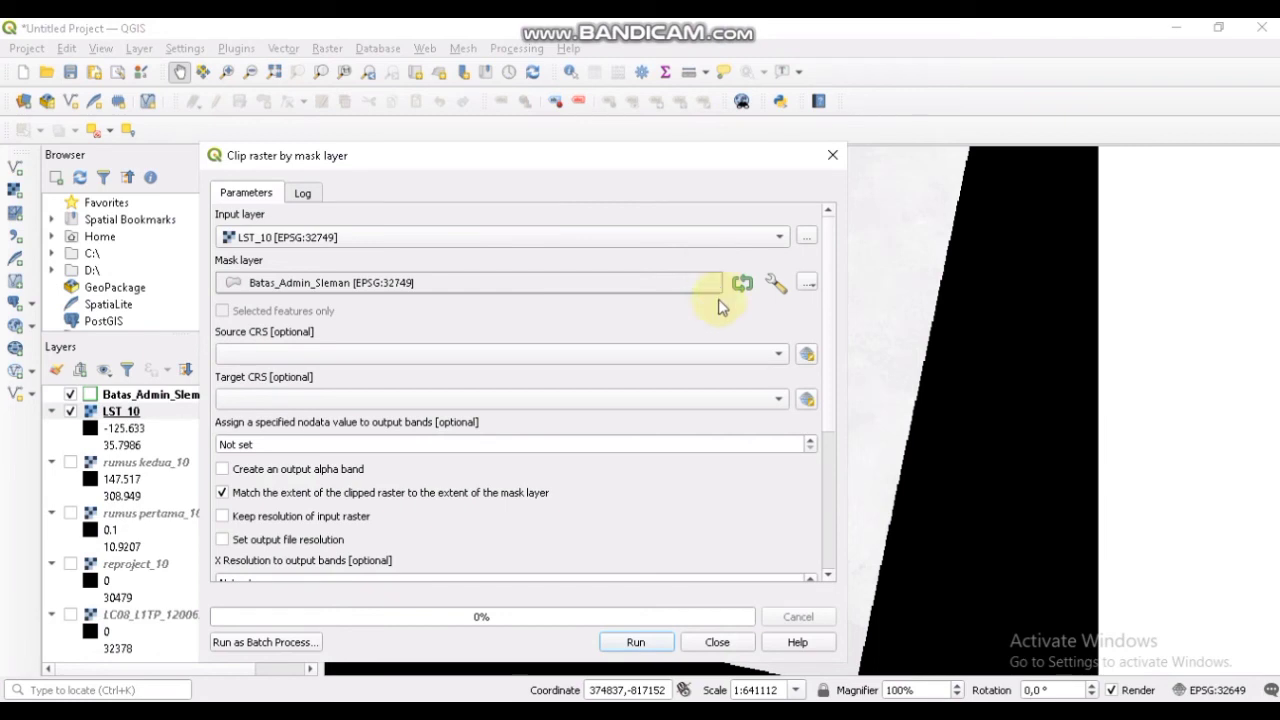
- Assign a nodata value of 0 to the output bands of the clip
{"action": "scroll", "coordinate": [500, 380], "scroll_direction": "down", "scroll_amount": 1}
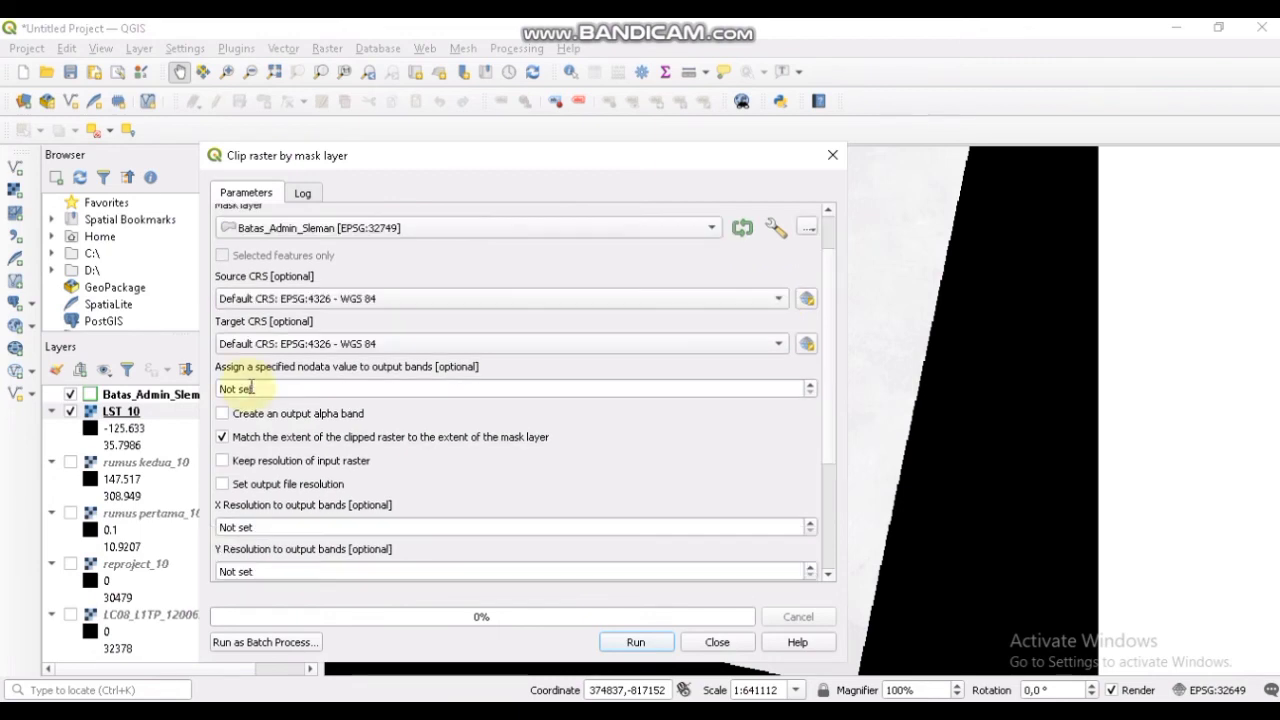
{"action": "left_click", "coordinate": [237, 389]}
{"action": "left_click_drag", "start_coordinate": [255, 389], "coordinate": [222, 388]}
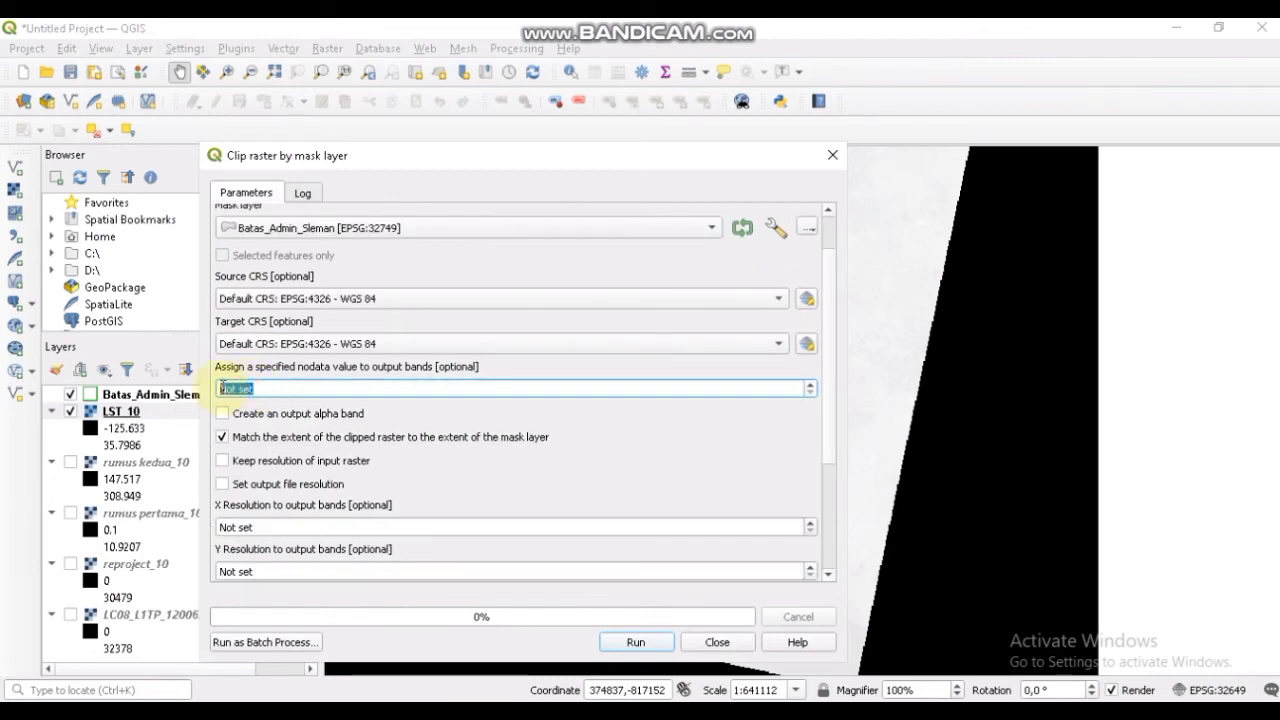
{"action": "type", "text": "0"}
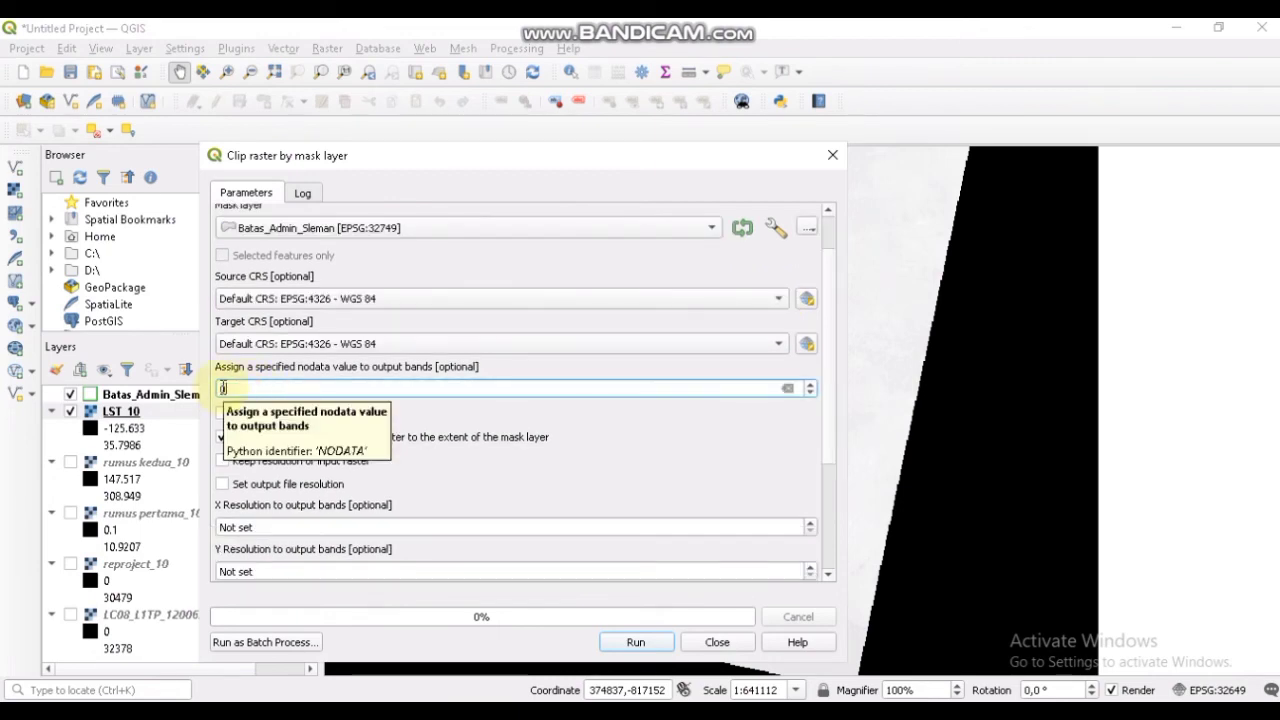
{"action": "type", "text": "0"}
- Save the clipped output as LST_SLEMAN 10.vrt in the z_PRAKTIKUM KPJ folder, run the clip and close the dialog
{"action": "scroll", "coordinate": [514, 463], "scroll_direction": "down", "scroll_amount": 3}
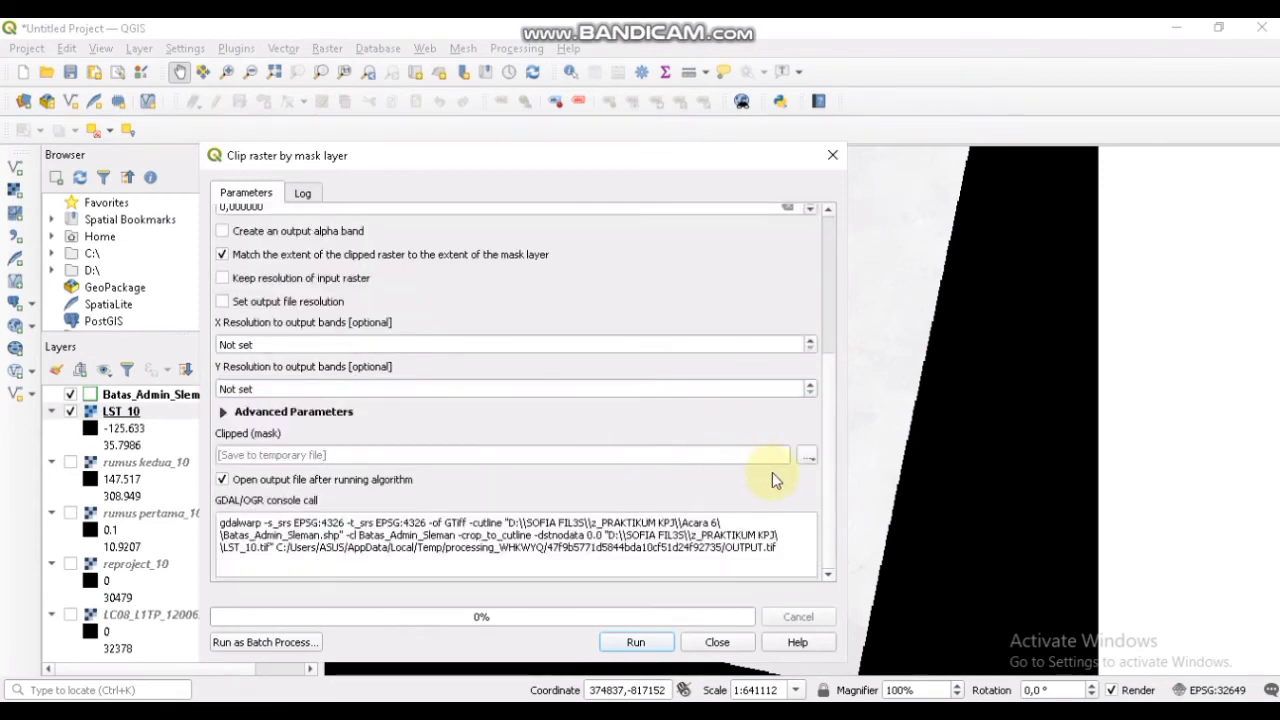
{"action": "left_click", "coordinate": [809, 459]}
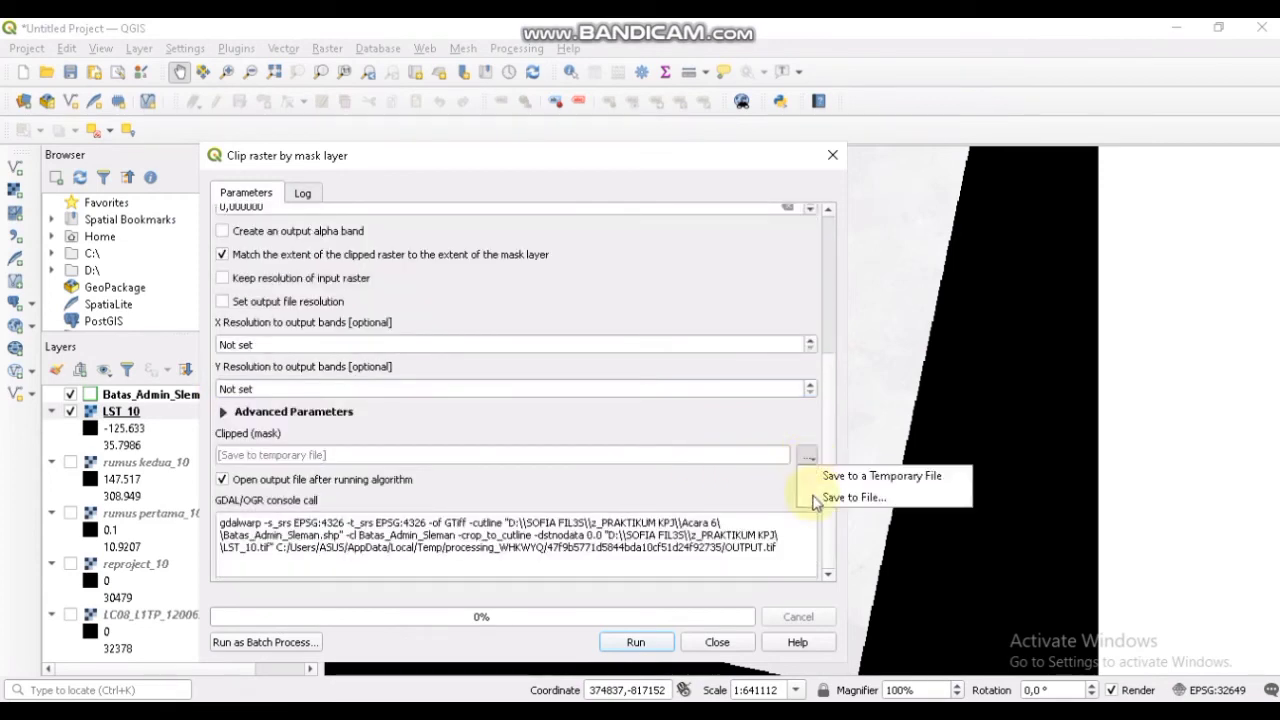
{"action": "left_click", "coordinate": [822, 496]}
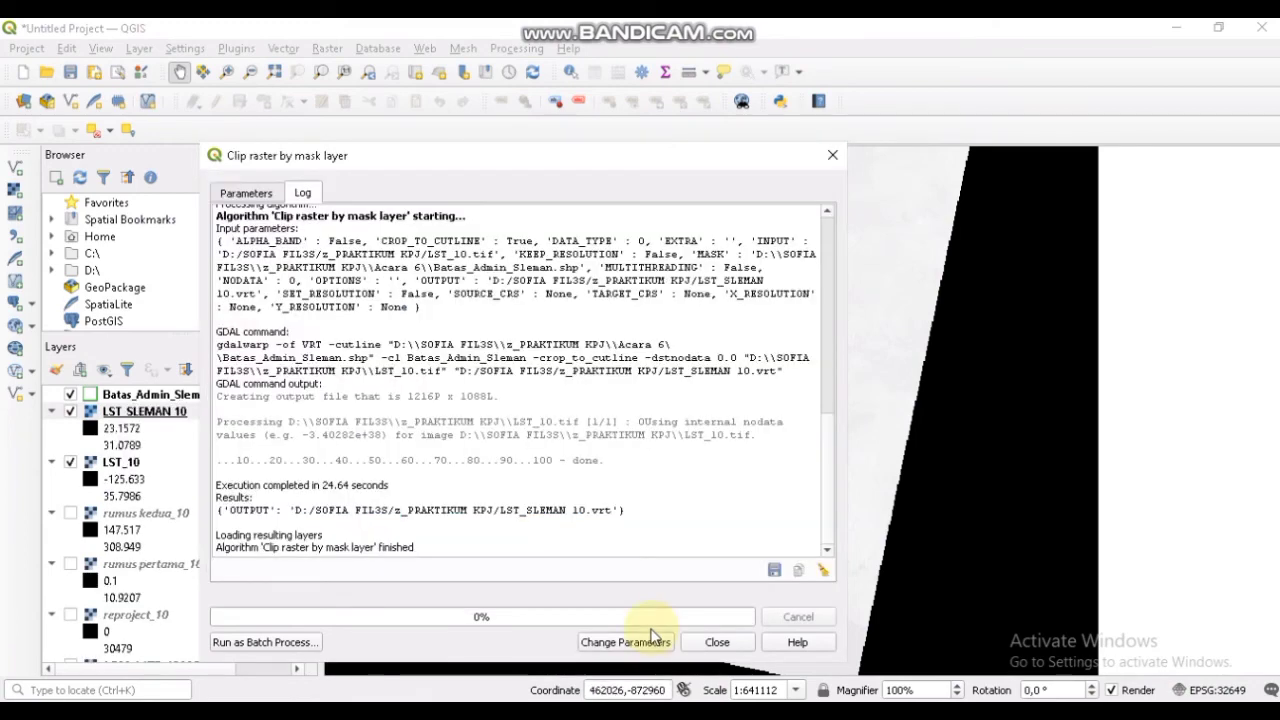
{"action": "left_click", "coordinate": [709, 643]}
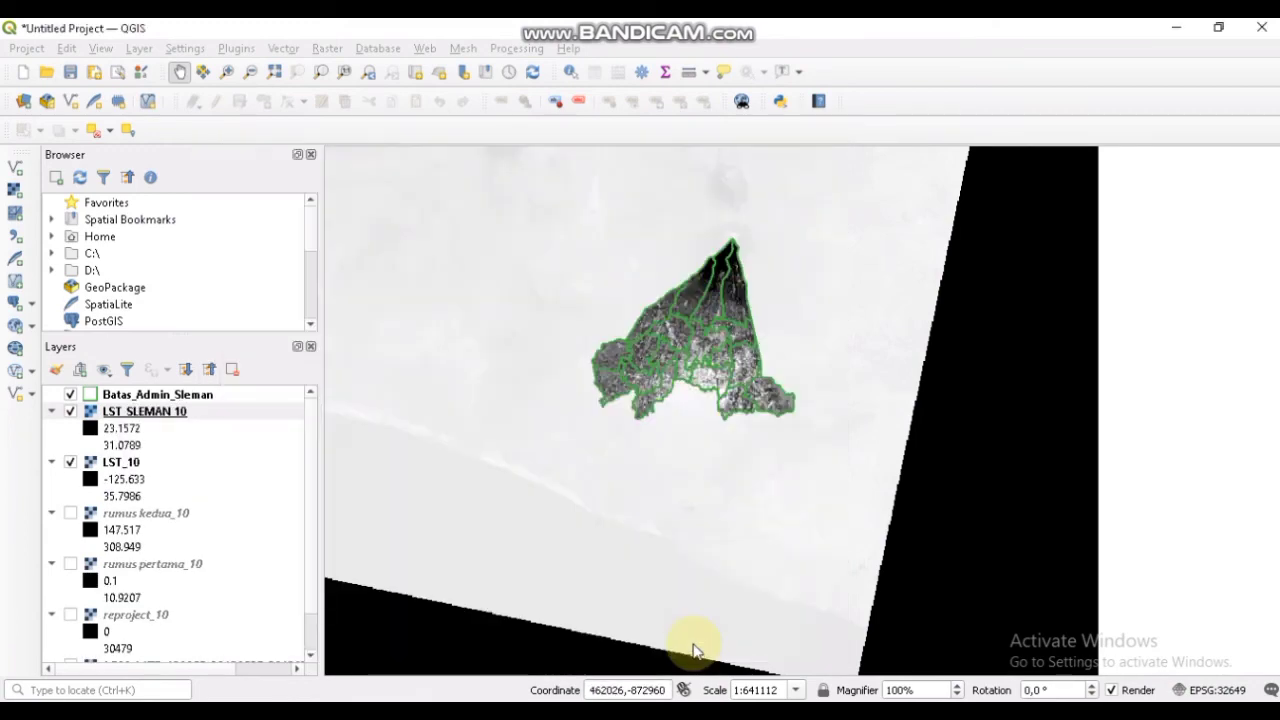
- Set the render type of the LST_SLEMAN 10 layer to Singleband pseudocolor in its symbology properties
{"action": "left_click", "coordinate": [247, 411]}
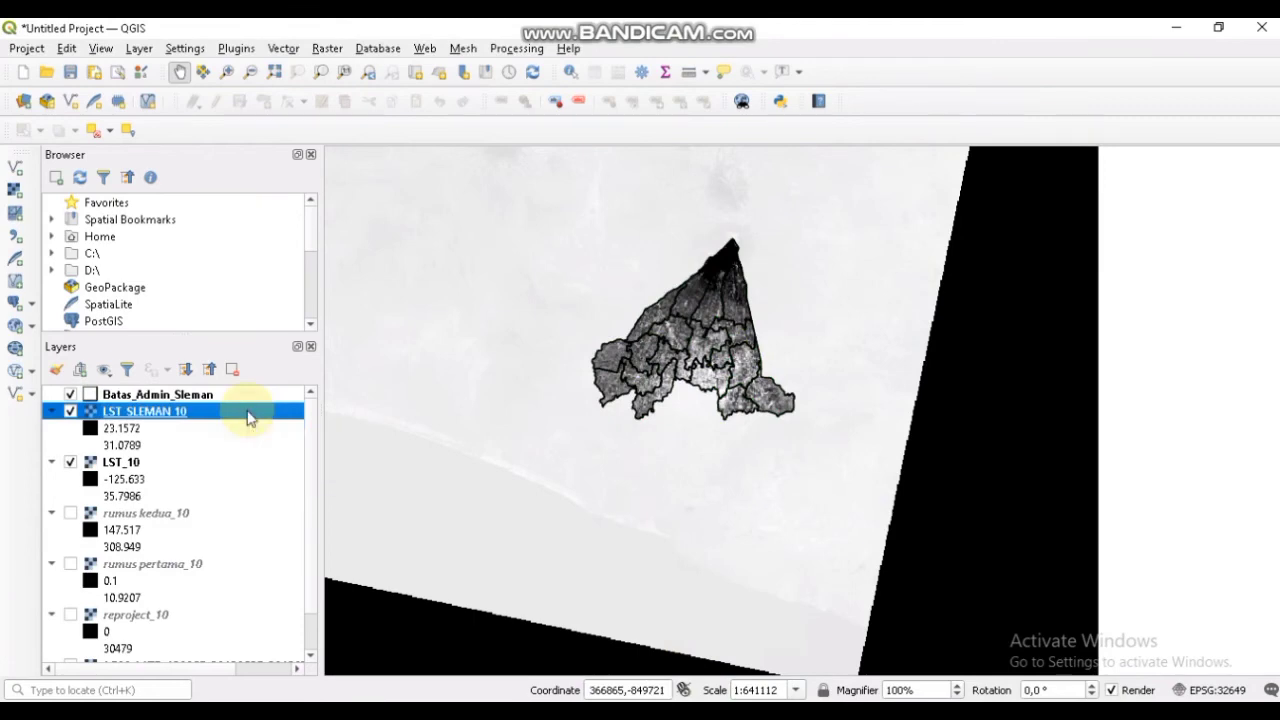
{"action": "right_click", "coordinate": [248, 413]}
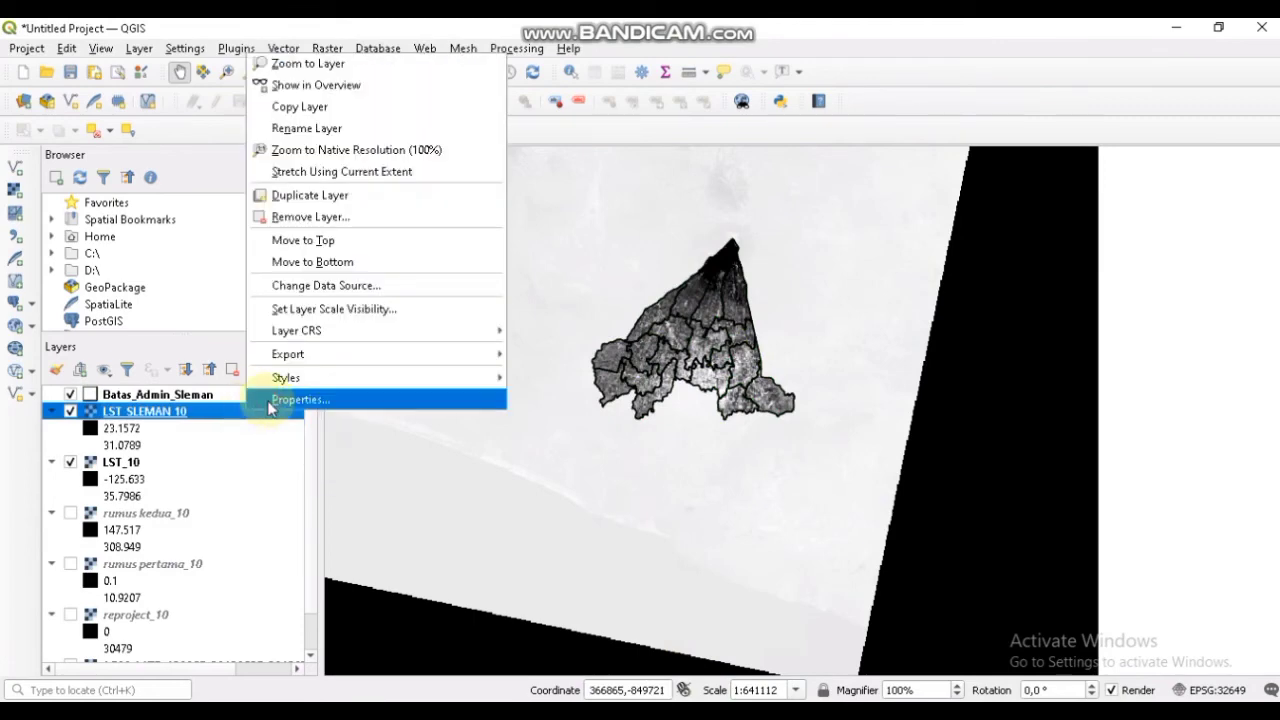
{"action": "left_click", "coordinate": [290, 399]}
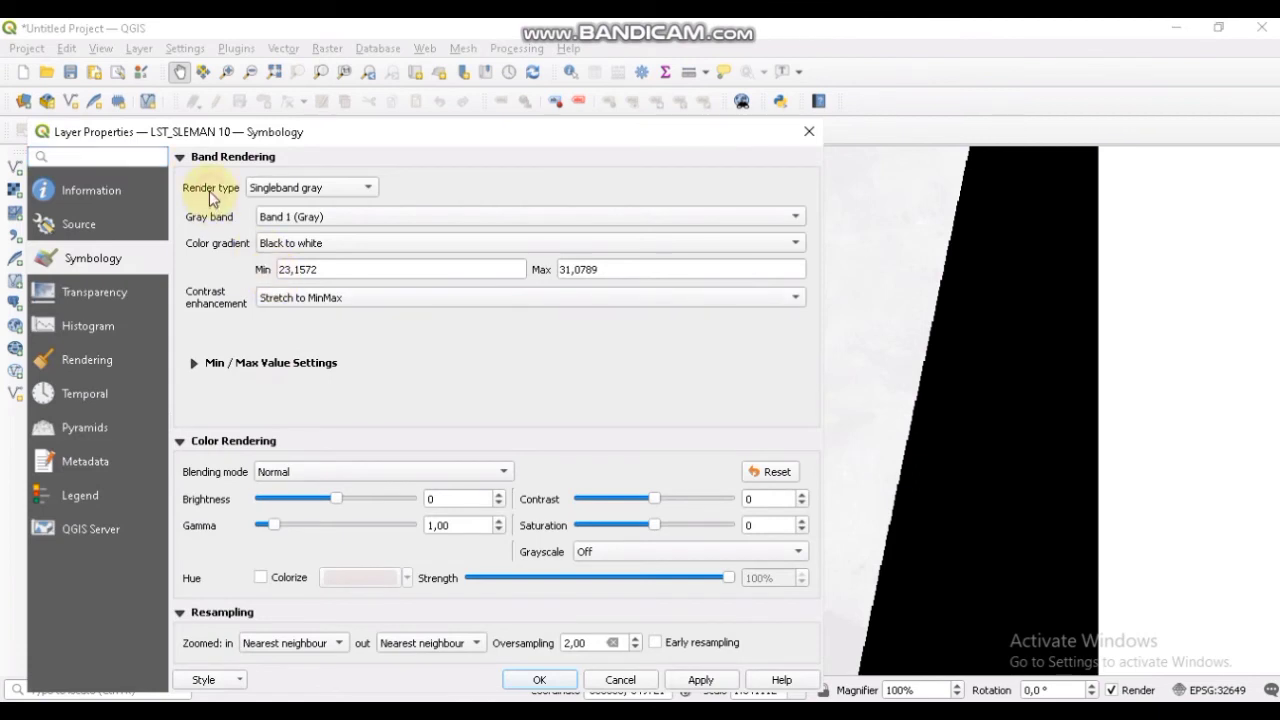
{"action": "left_click", "coordinate": [371, 188]}
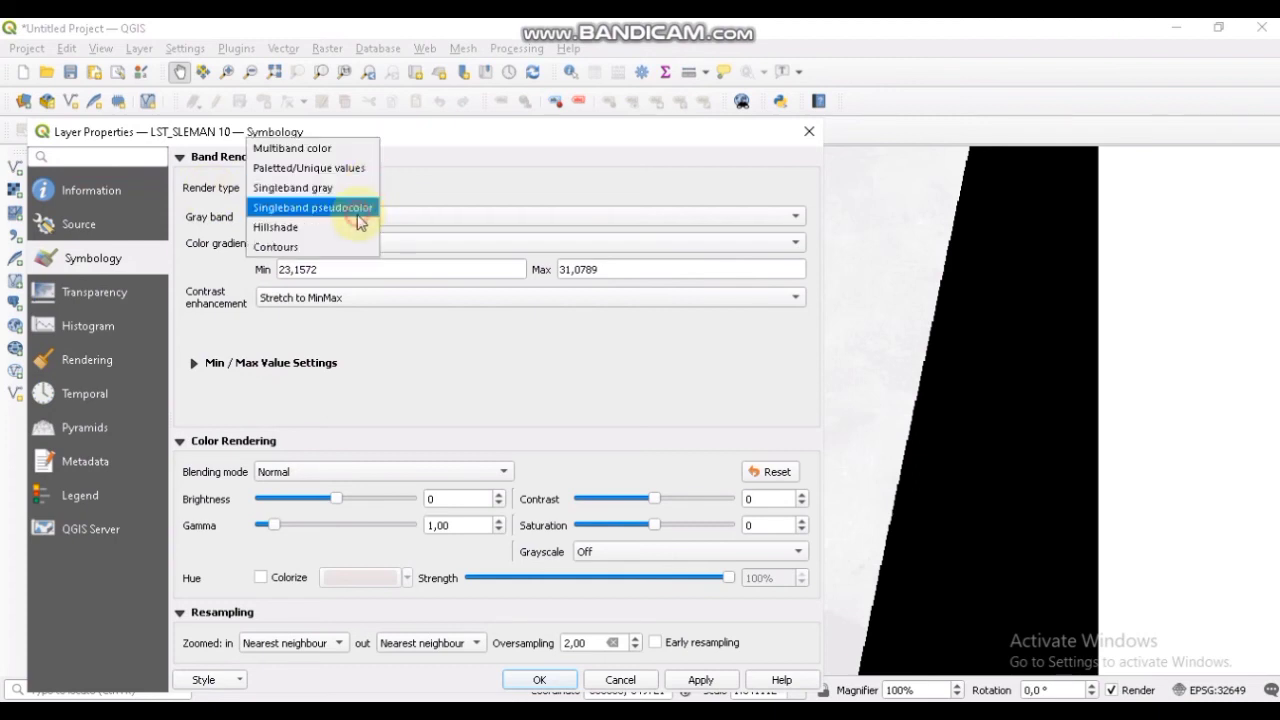
{"action": "left_click", "coordinate": [358, 208]}
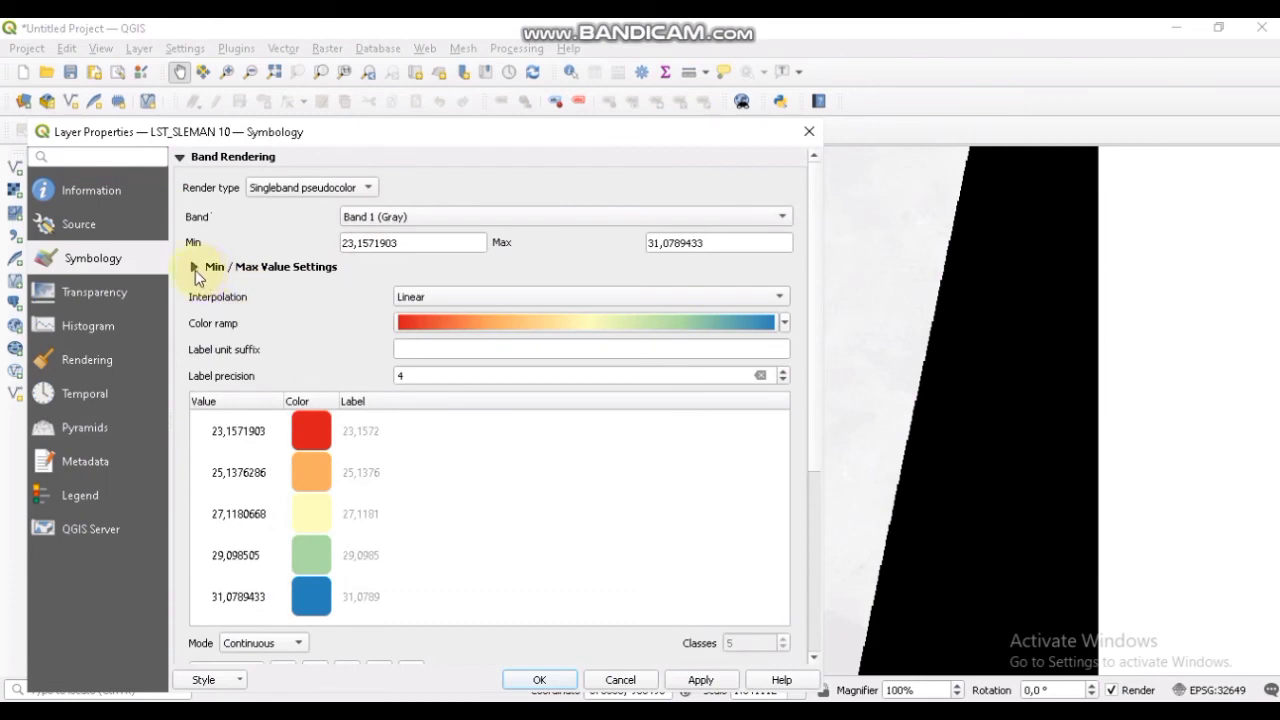
- In the min/max value settings, set the statistics extent to Current canvas and the accuracy to Actual (slower)
{"action": "left_click", "coordinate": [195, 268]}
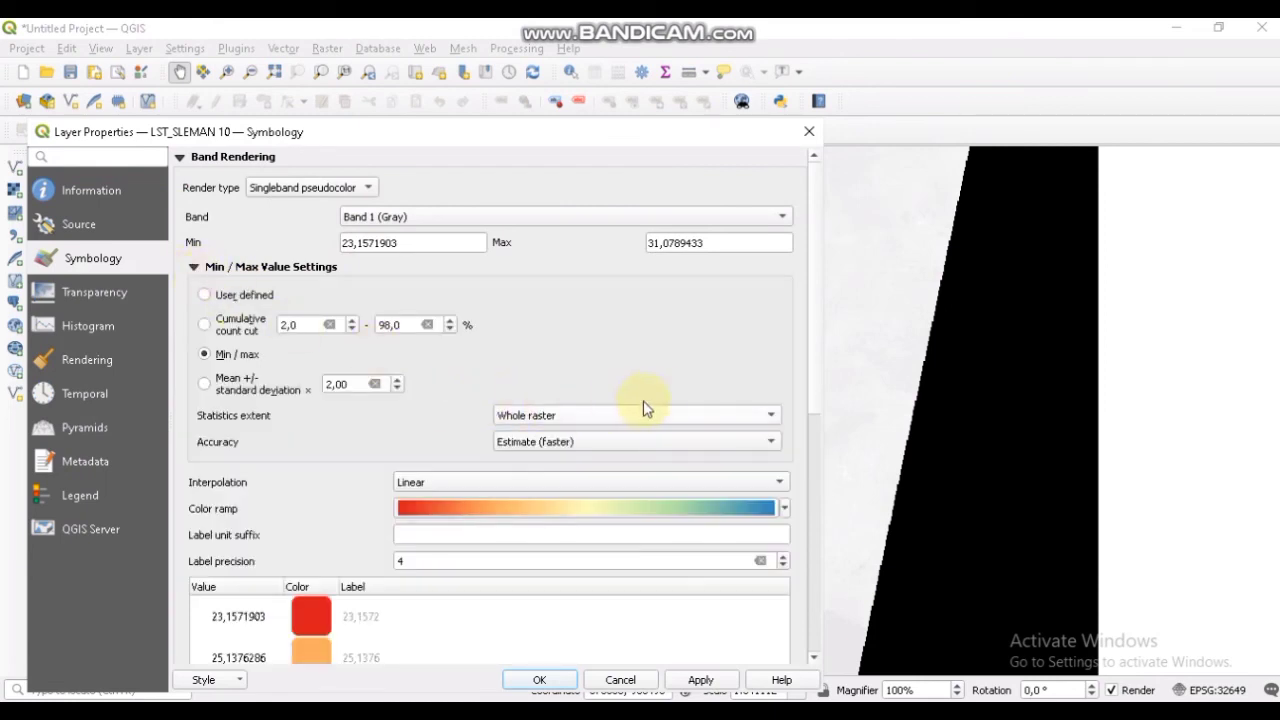
{"action": "left_click", "coordinate": [674, 408]}
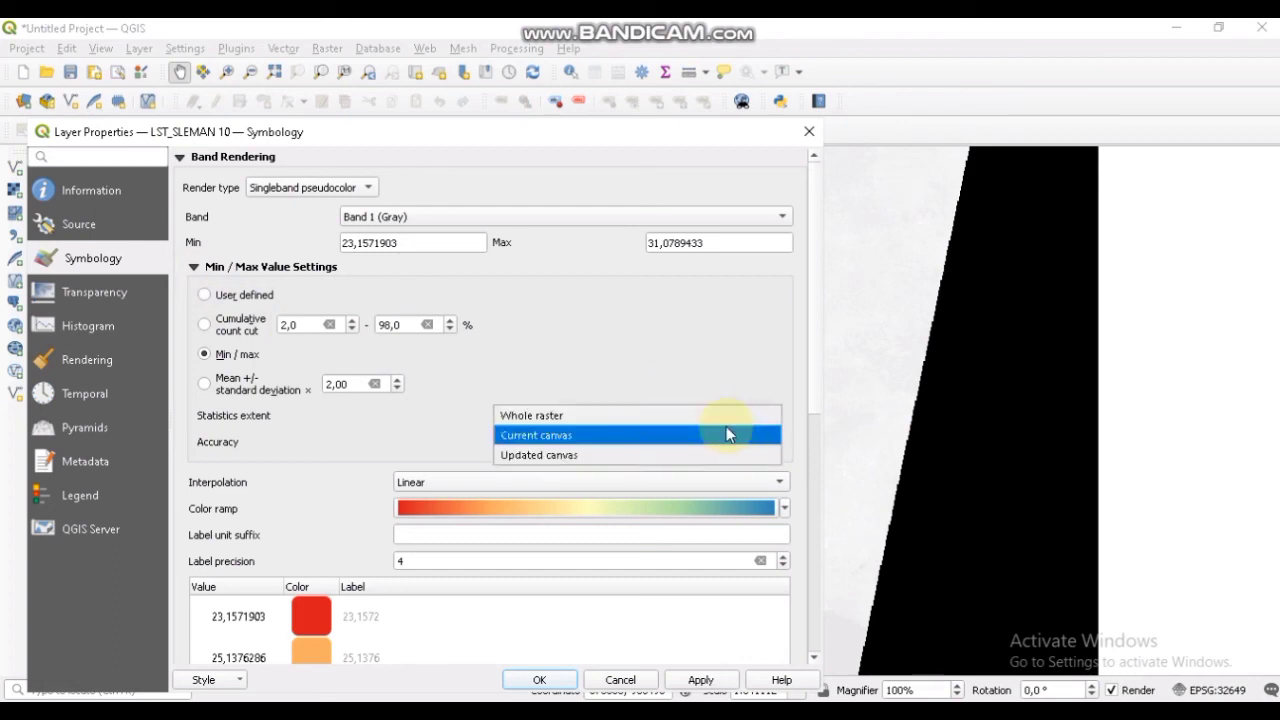
{"action": "left_click", "coordinate": [727, 432]}
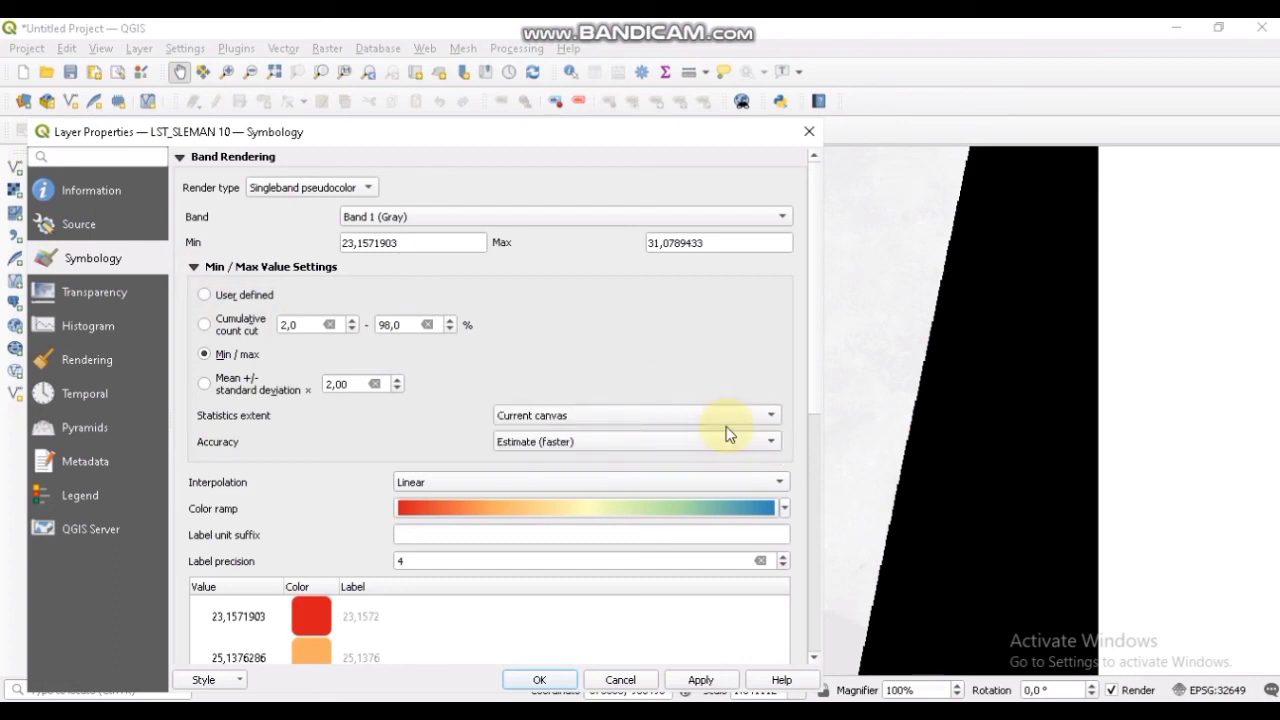
{"action": "left_click", "coordinate": [770, 440]}
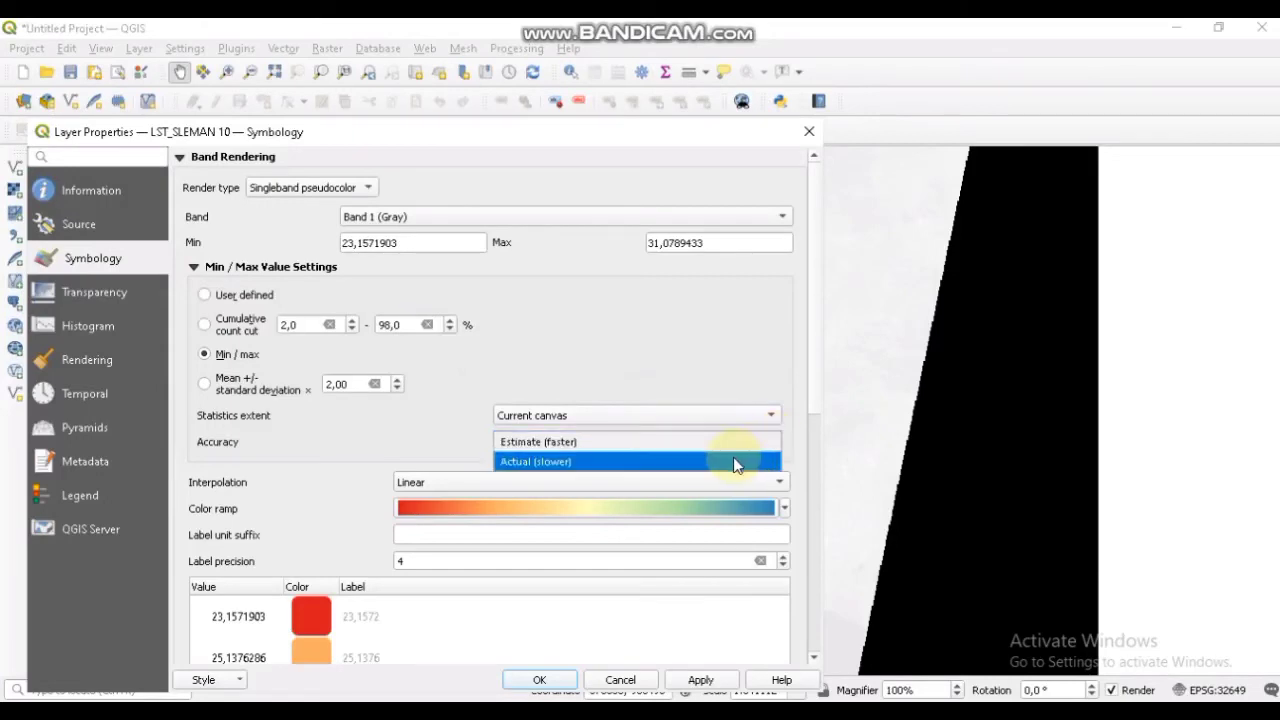
{"action": "left_click", "coordinate": [735, 461]}
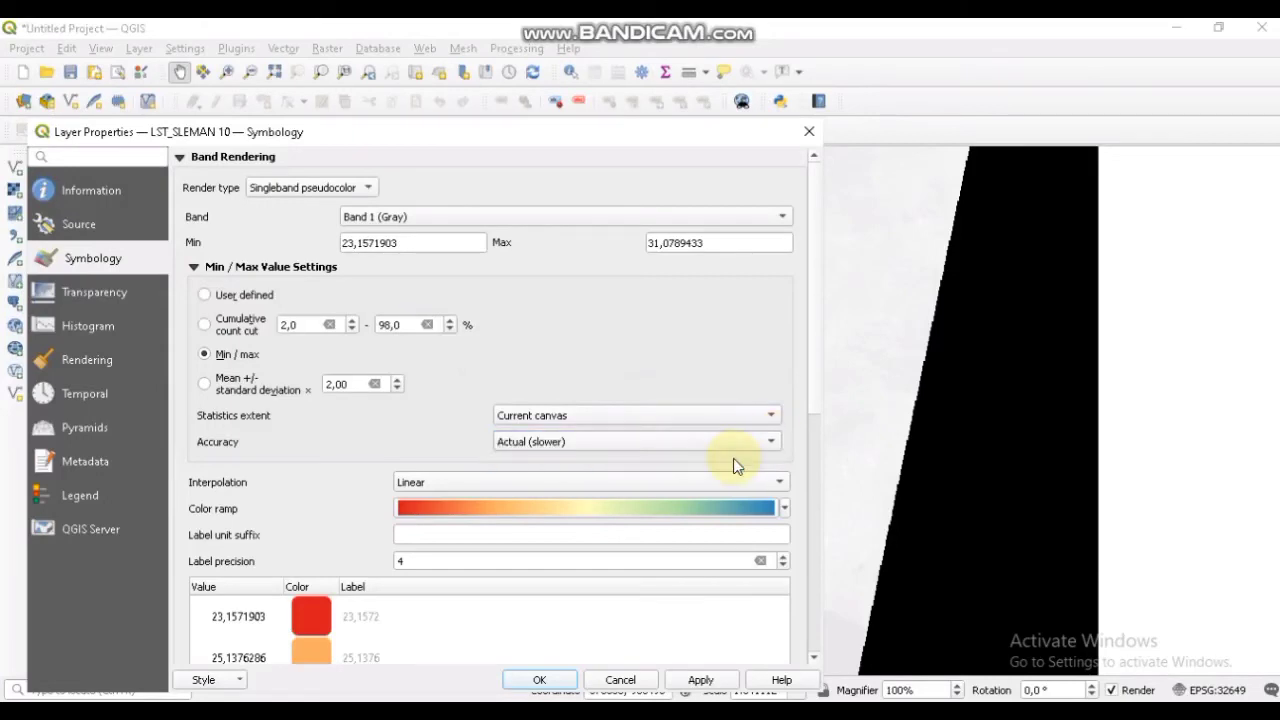
- Use the Spectral color ramp inverted so it runs from blue to red, and apply the symbology to the layer
{"action": "left_click", "coordinate": [785, 510]}
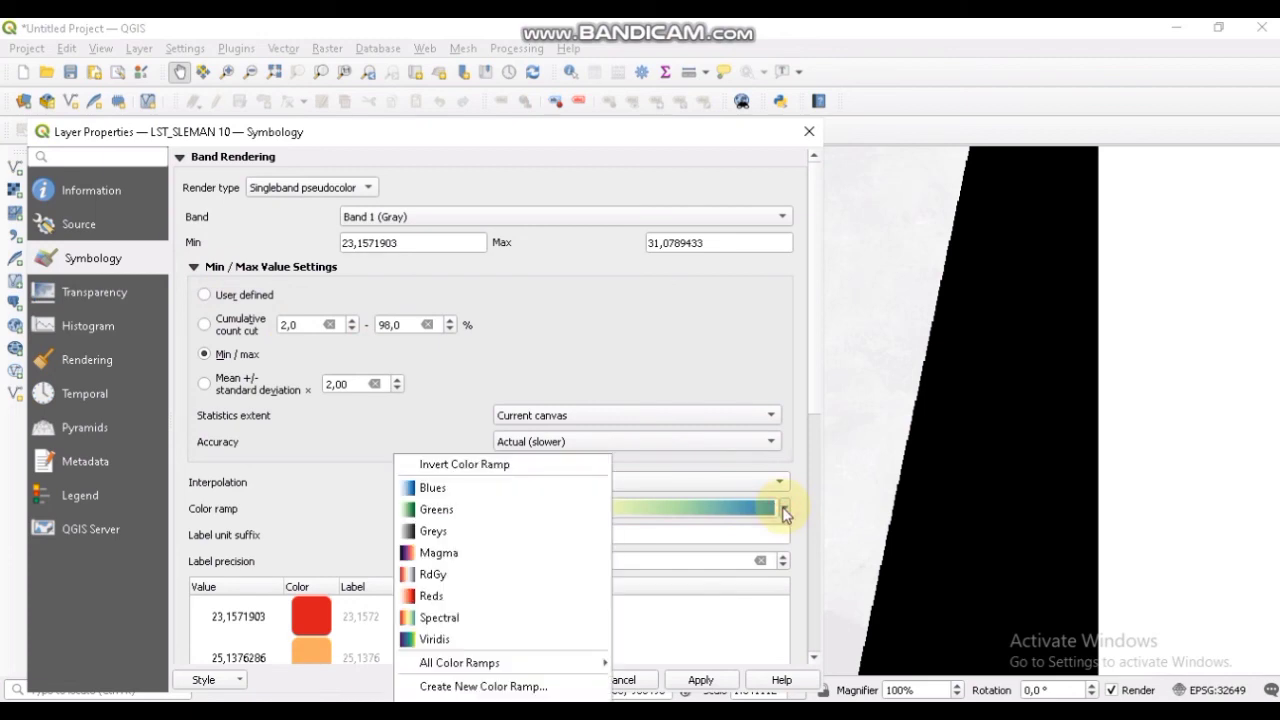
{"action": "left_click", "coordinate": [493, 617]}
{"action": "scroll", "coordinate": [491, 614], "scroll_direction": "down", "scroll_amount": 2}
{"action": "left_click", "coordinate": [785, 388]}
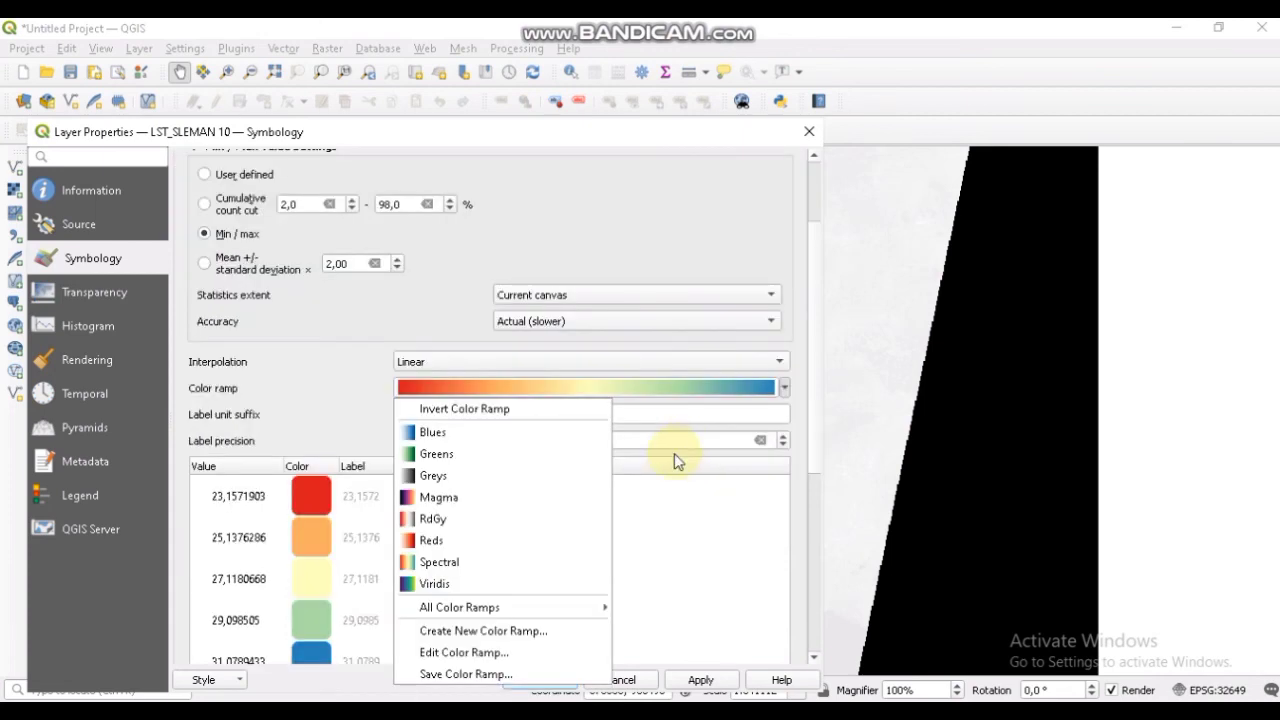
{"action": "left_click", "coordinate": [535, 410]}
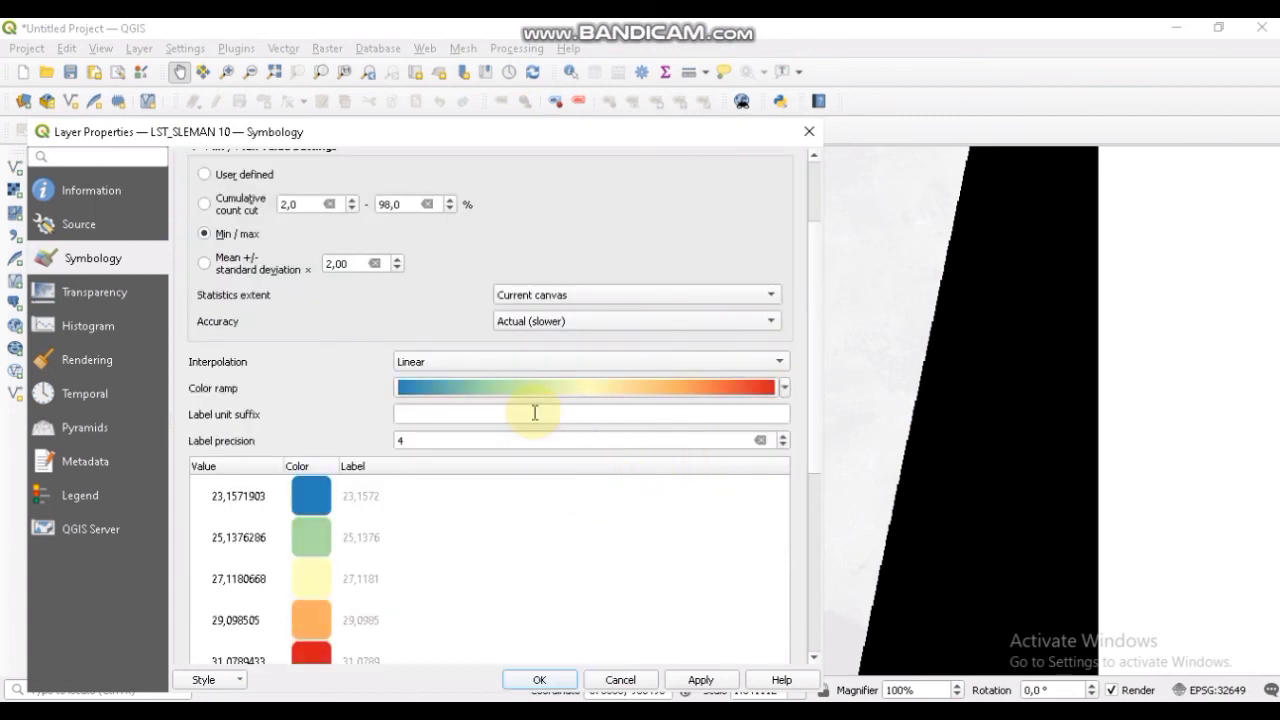
{"action": "scroll", "coordinate": [600, 540], "scroll_direction": "down", "scroll_amount": 4}
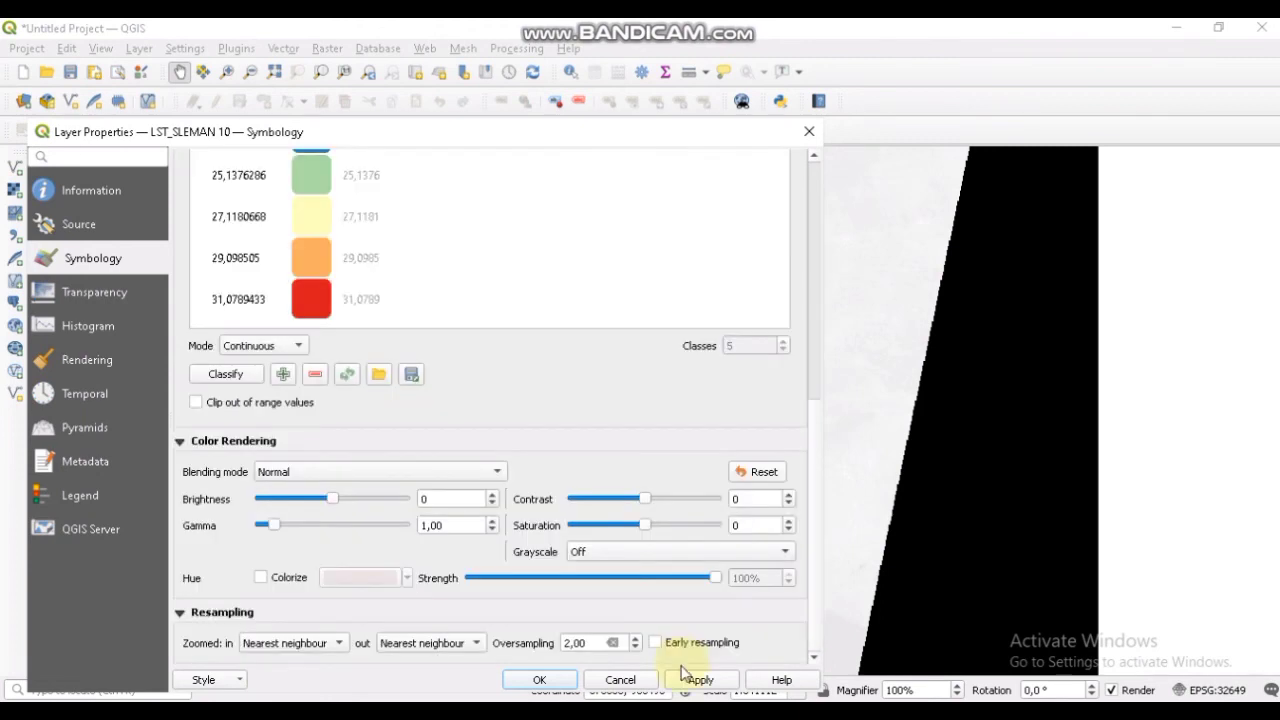
{"action": "left_click", "coordinate": [688, 680]}
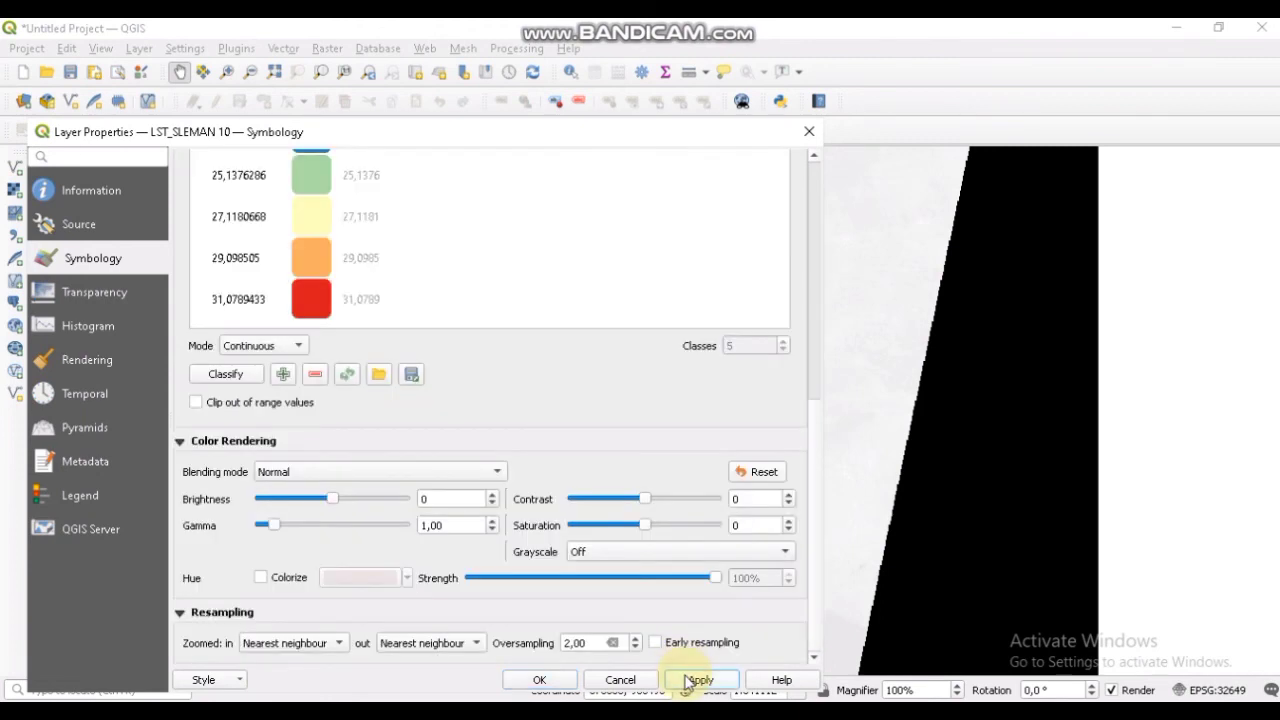
{"action": "left_click", "coordinate": [540, 680]}
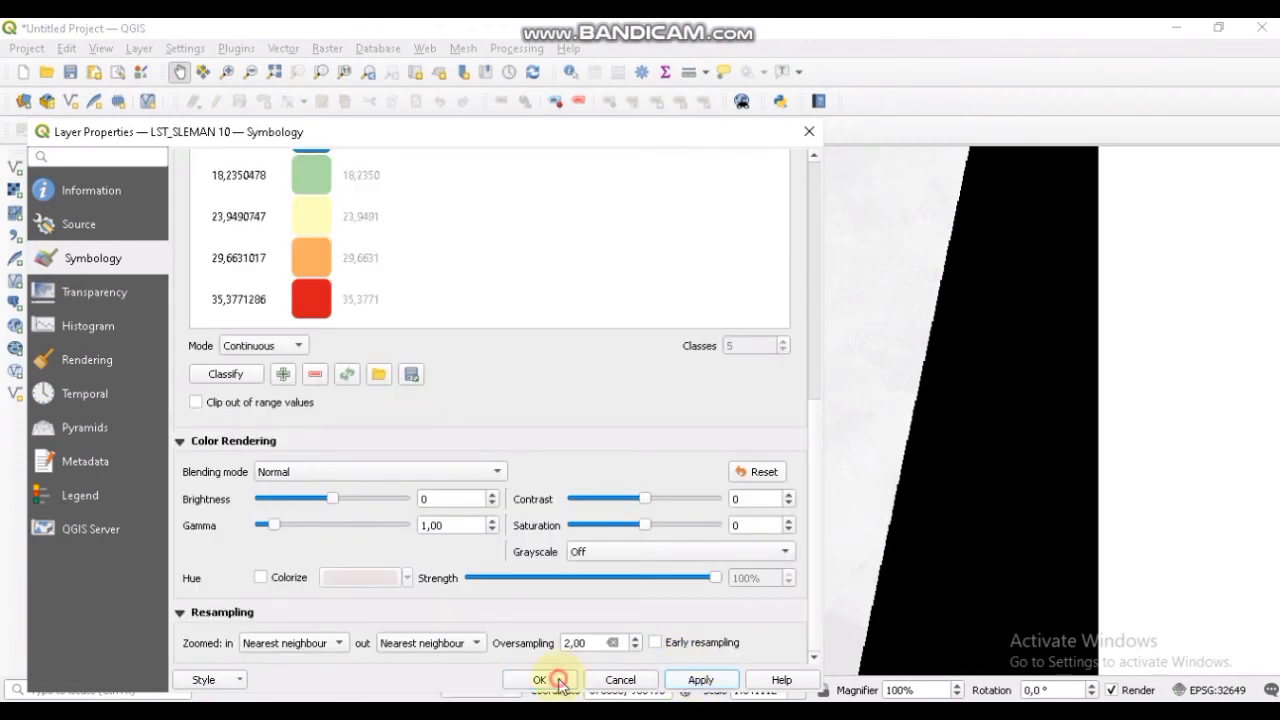